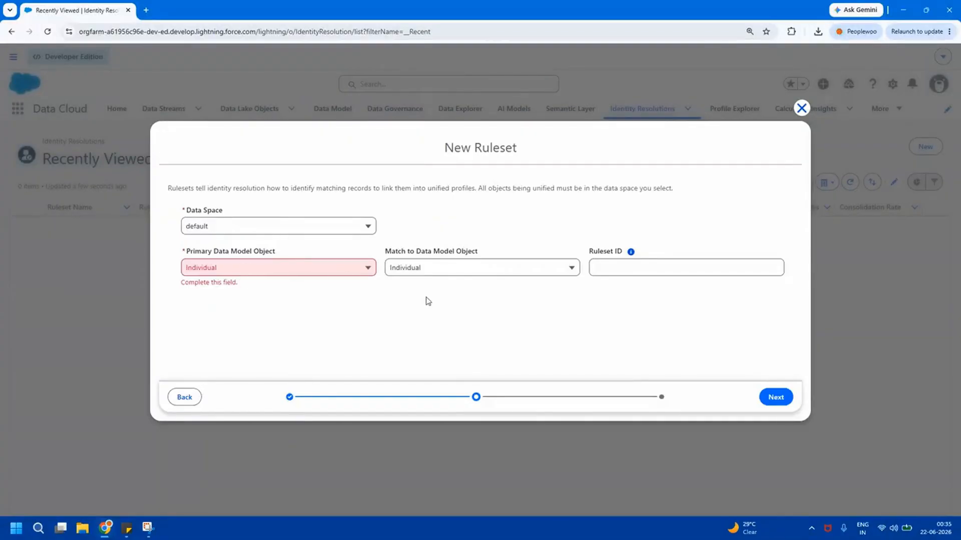
Keep Individual as primary and match object, enter ruleset ID PWIR, and continue
click(464, 272)
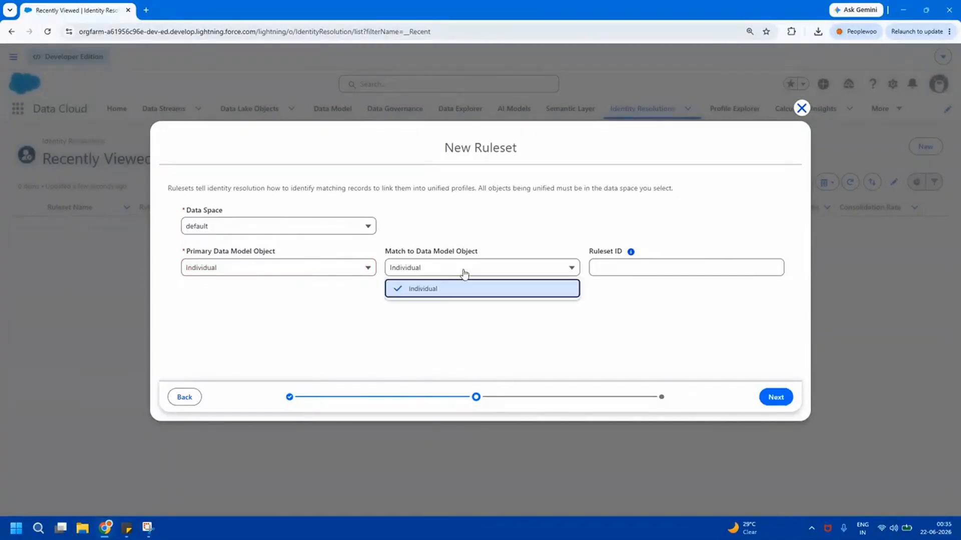
click(463, 273)
click(608, 269)
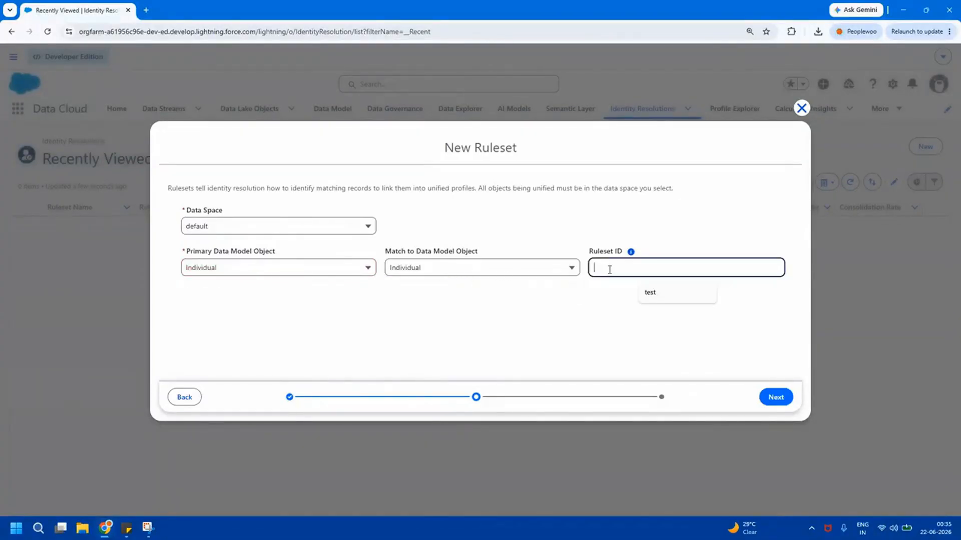
text(PWIR)
click(662, 331)
mouse_move(631, 252)
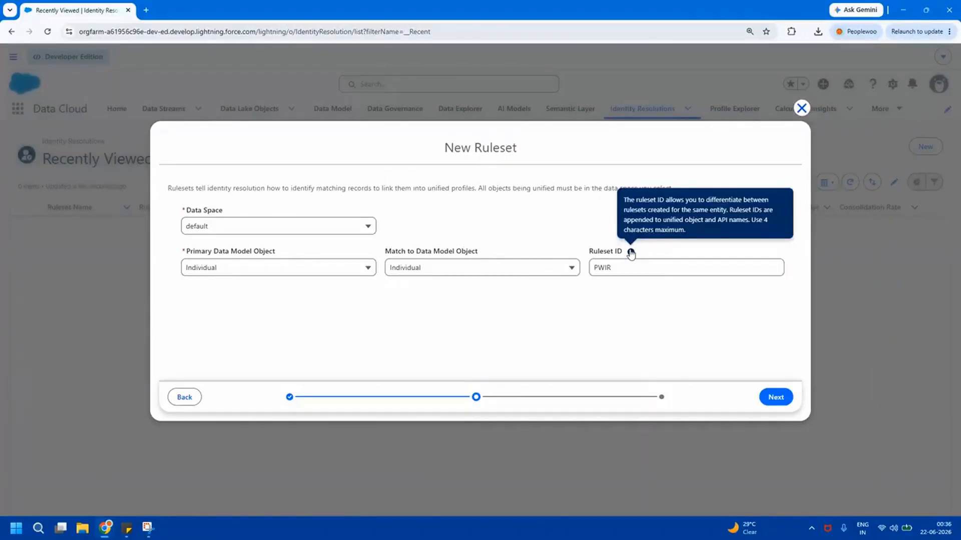
click(613, 267)
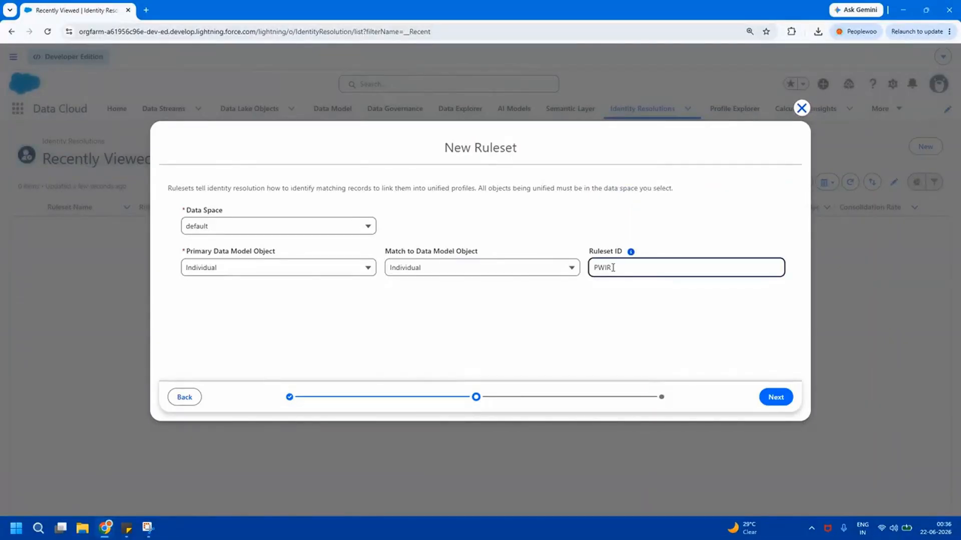
click(638, 292)
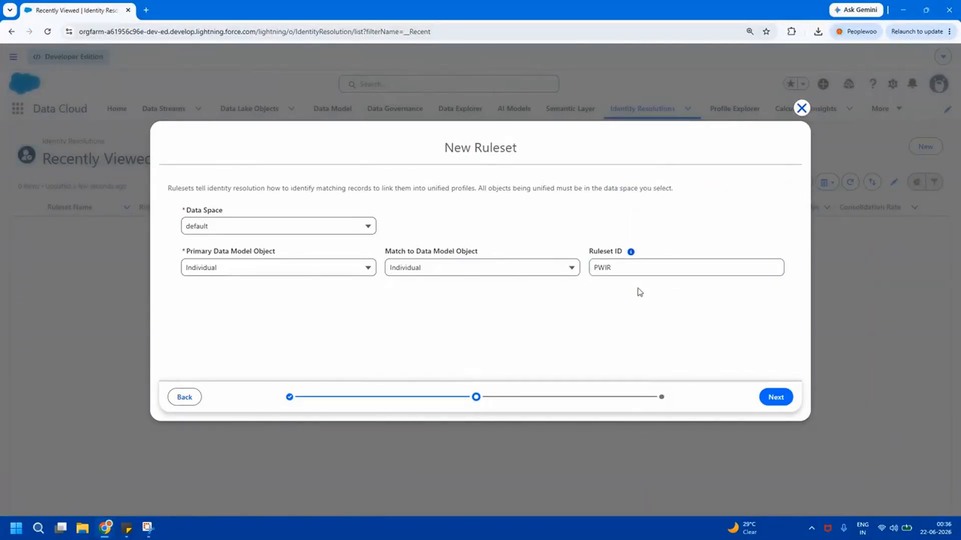
click(775, 397)
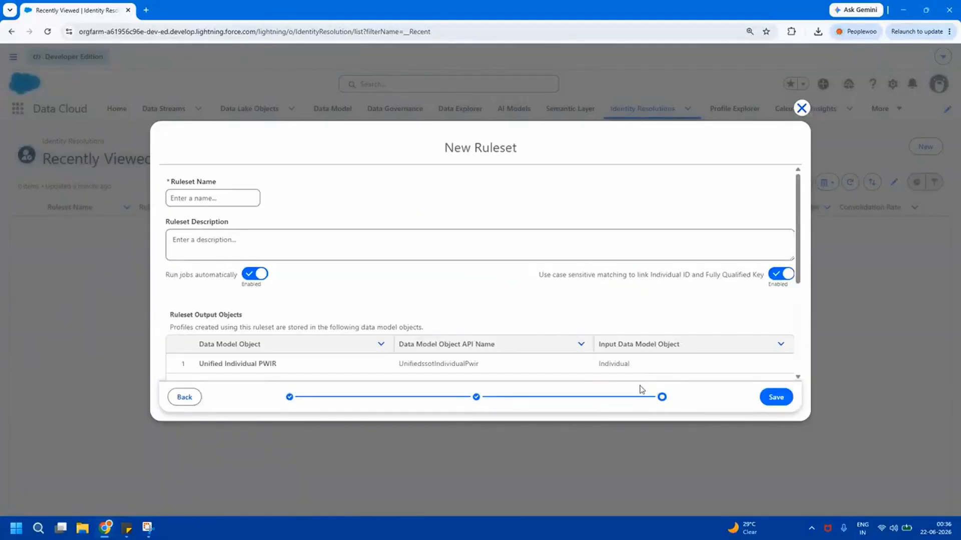
Name the ruleset 'Peoplewoo Skills Identity Resolution 01' and reuse that text as its description
click(222, 198)
text(Peoplewoo Skills Ide)
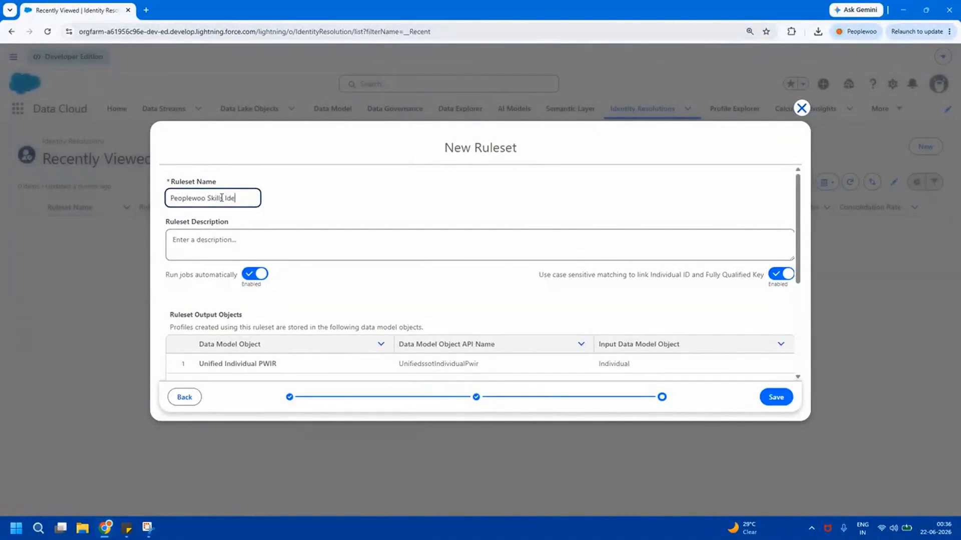
text(REsolution 01)
triple_click(241, 204)
key(ctrl+c)
click(275, 209)
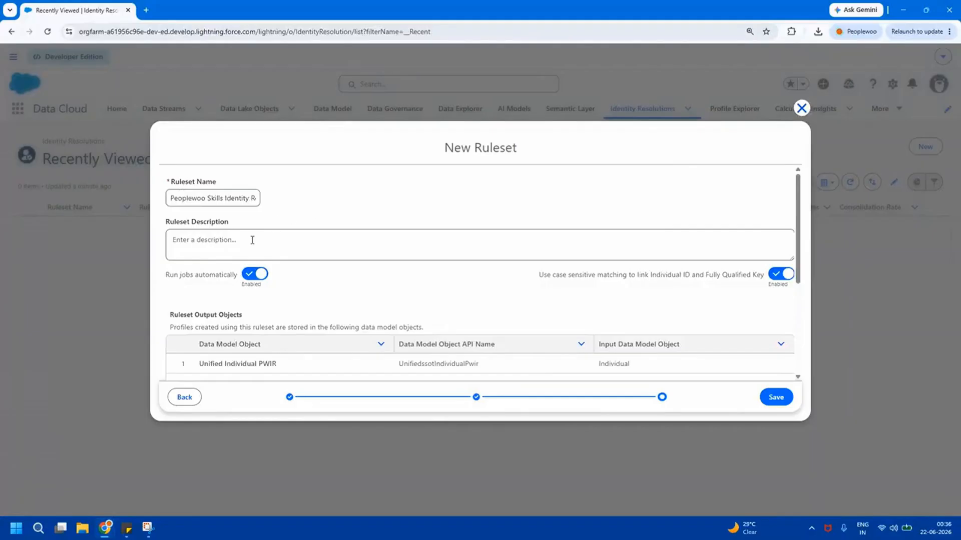
triple_click(237, 198)
key(ctrl+v)
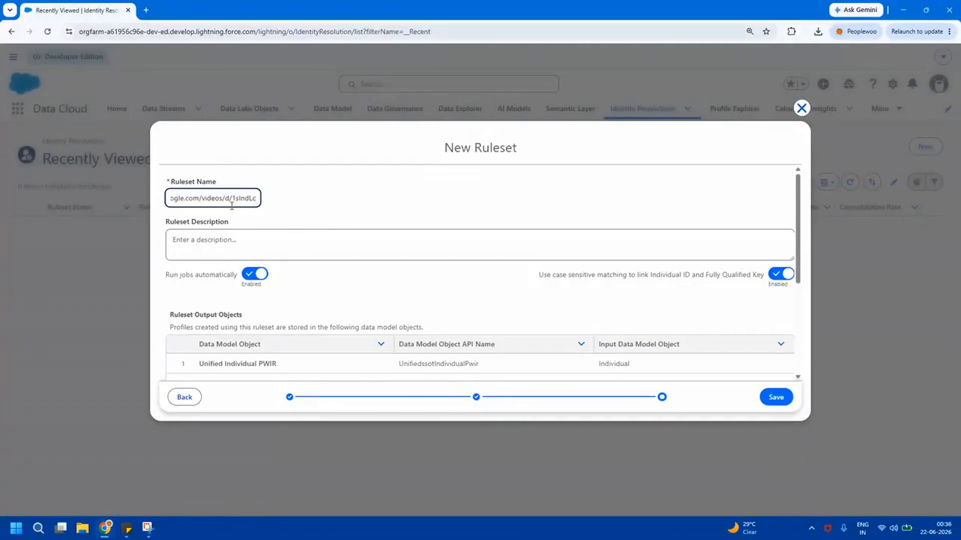
key(ctrl+z)
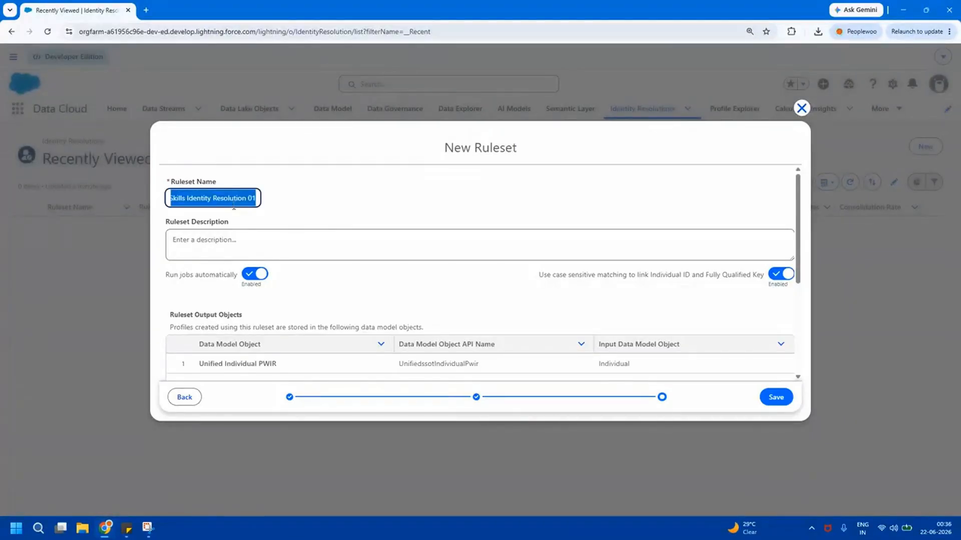
click(253, 239)
key(ctrl+v)
click(303, 204)
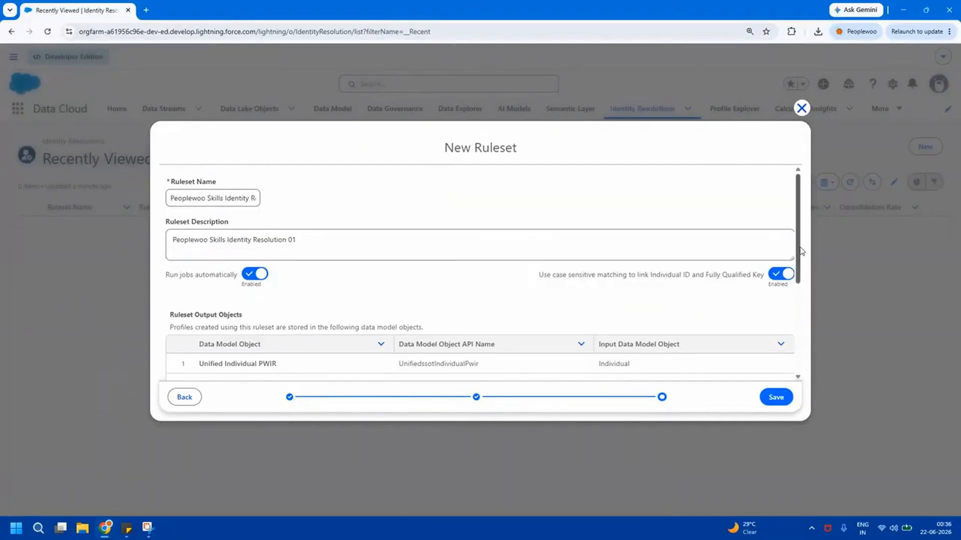
Leave the ruleset's automatic job runs switched on
scroll(803, 256, down, 1)
scroll(803, 257, down, 3)
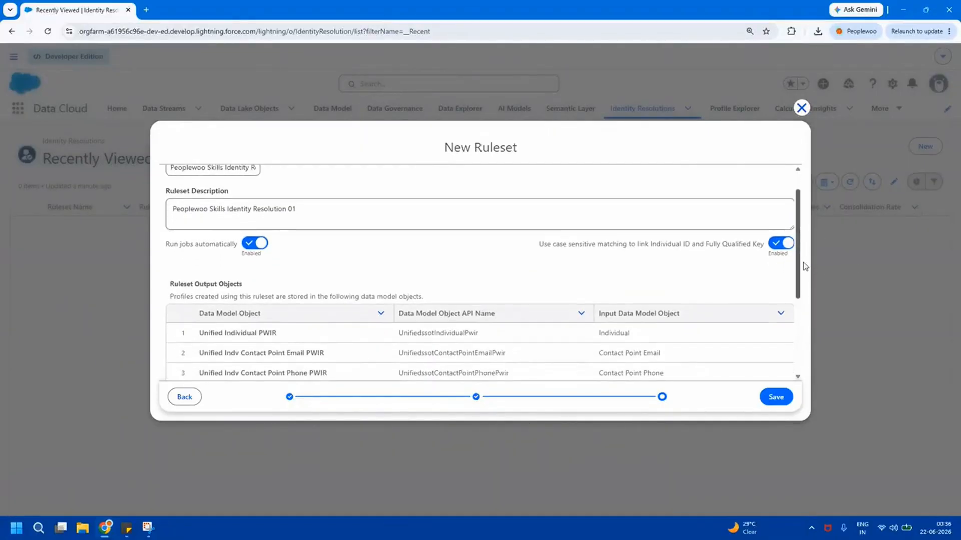
scroll(803, 275, down, 4)
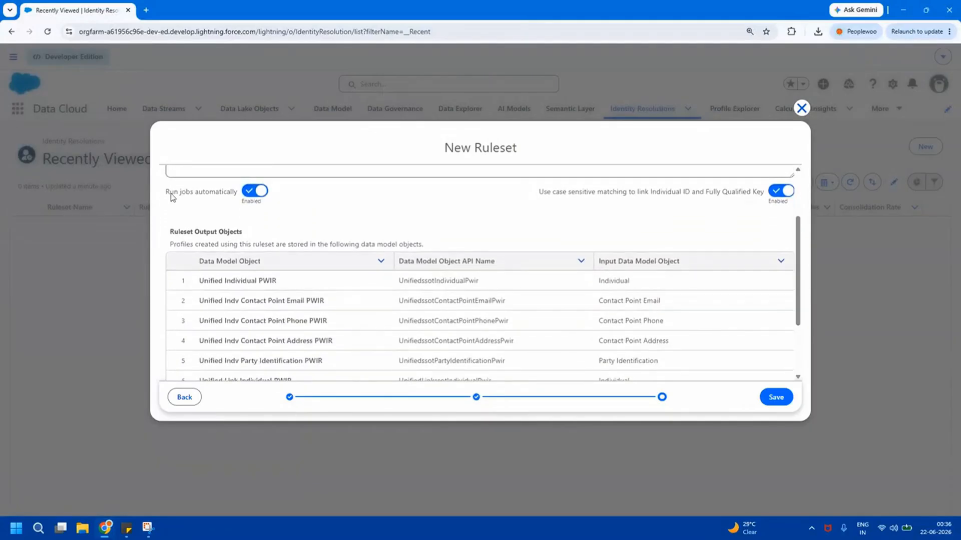
triple_click(230, 195)
click(230, 199)
Review the ten unified output objects, from Unified Individual PWIR to unified links, and save
drag(798, 256, 800, 304)
drag(199, 195, 517, 196)
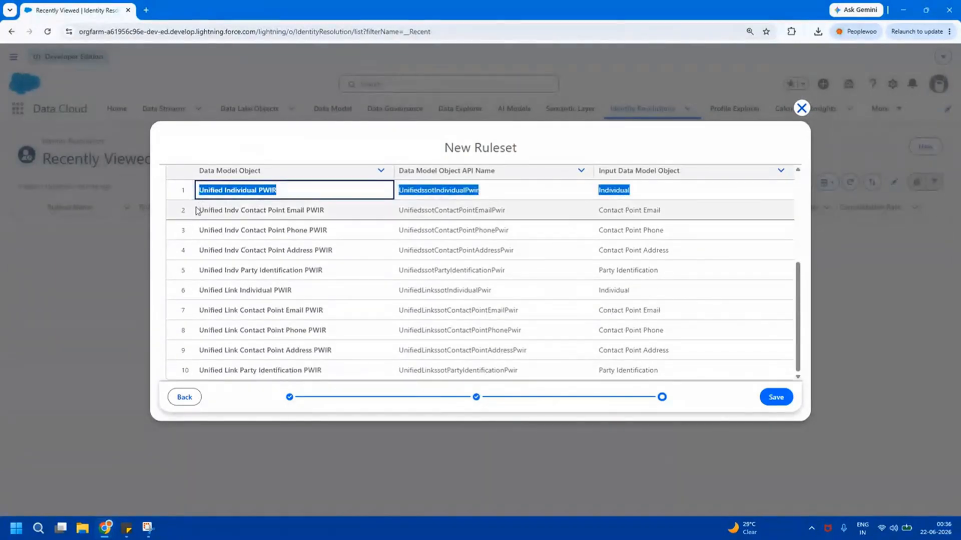
drag(197, 214, 343, 214)
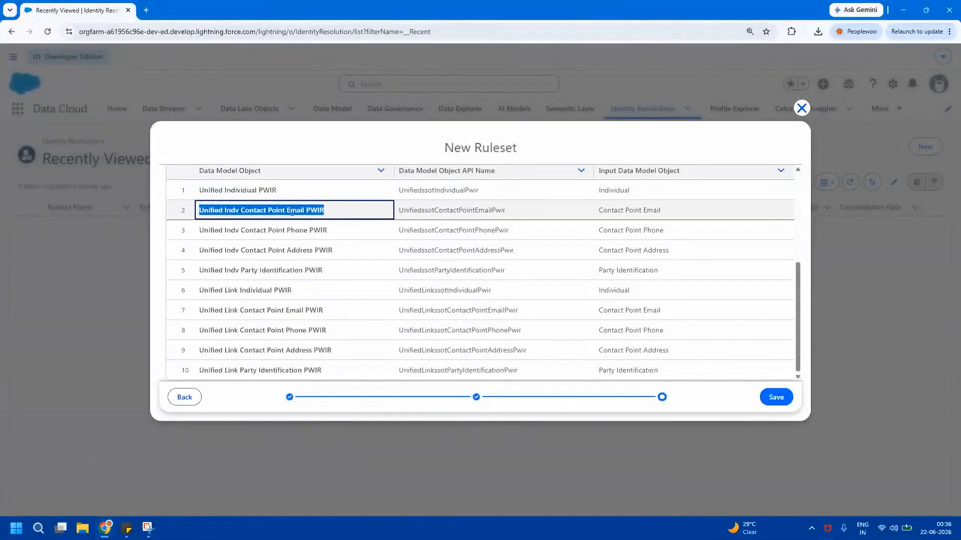
drag(197, 234, 330, 236)
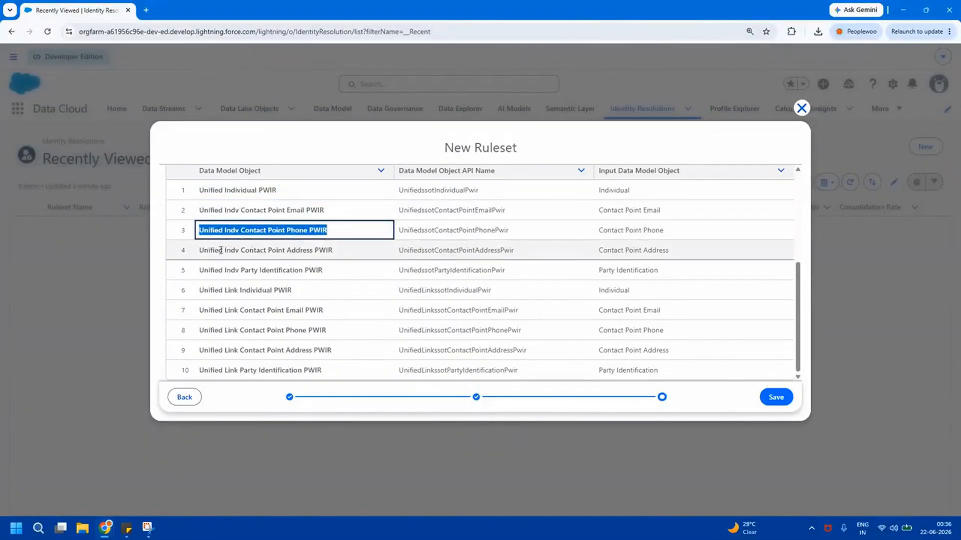
drag(216, 250, 351, 259)
drag(219, 270, 350, 285)
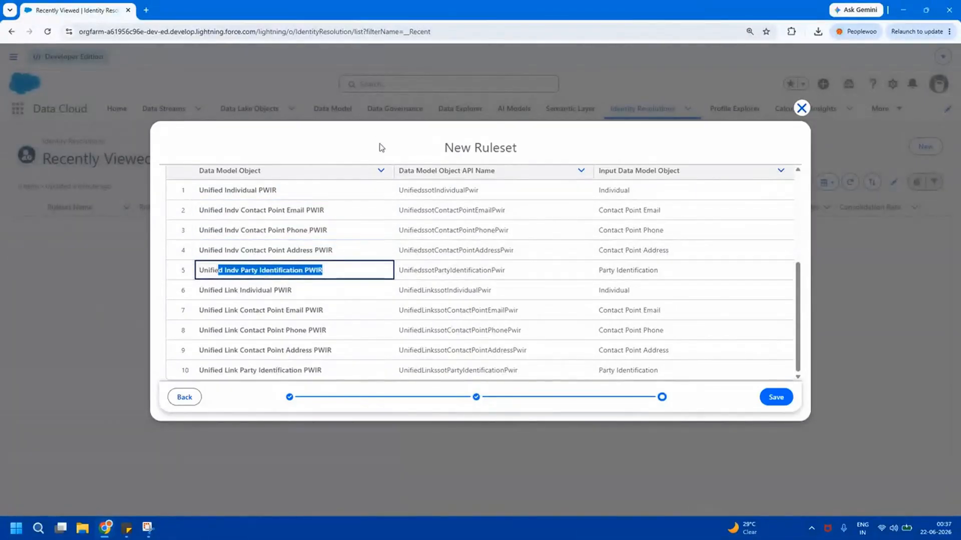
drag(240, 290, 328, 331)
drag(276, 350, 397, 375)
click(787, 400)
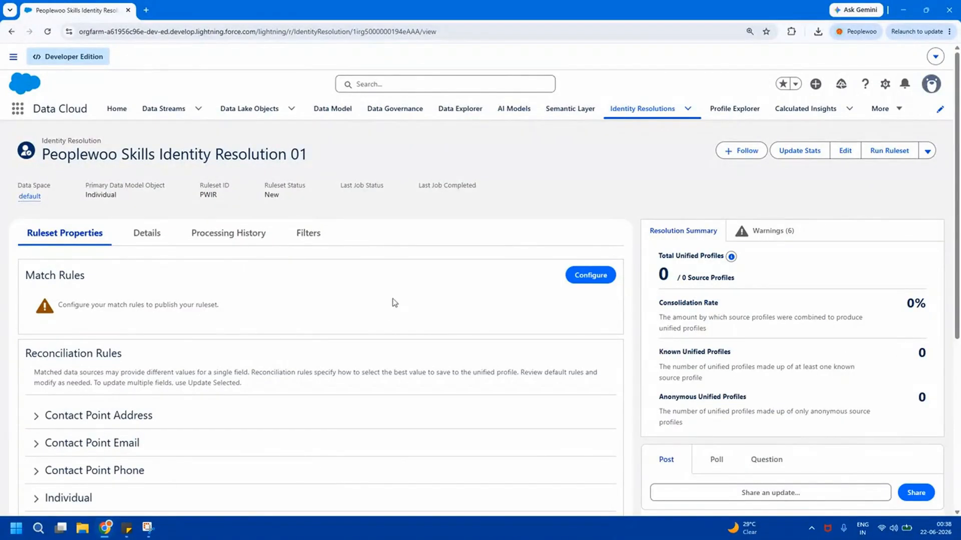
Review total unified profiles, Match Rules and Reconciliation Rules, then start configuring match rules
drag(657, 254, 753, 293)
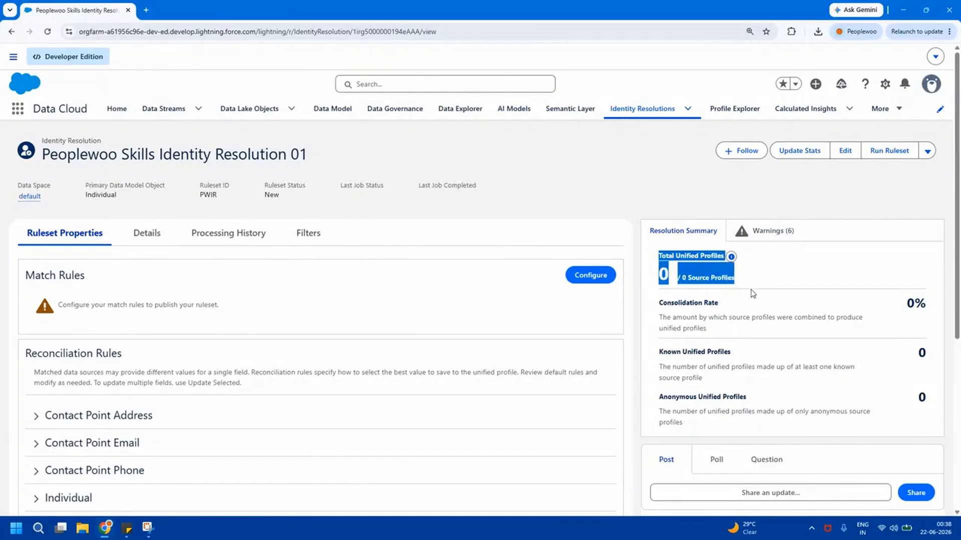
click(764, 286)
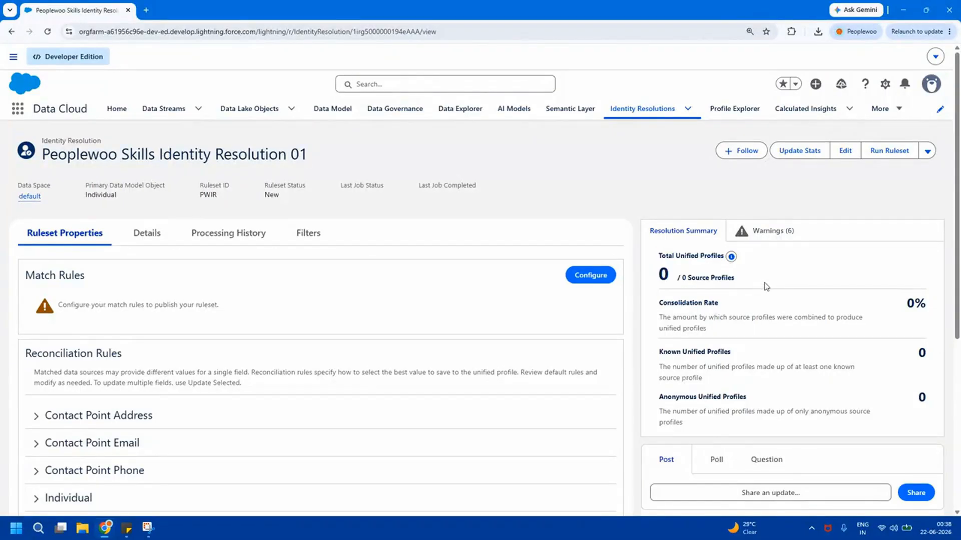
triple_click(75, 277)
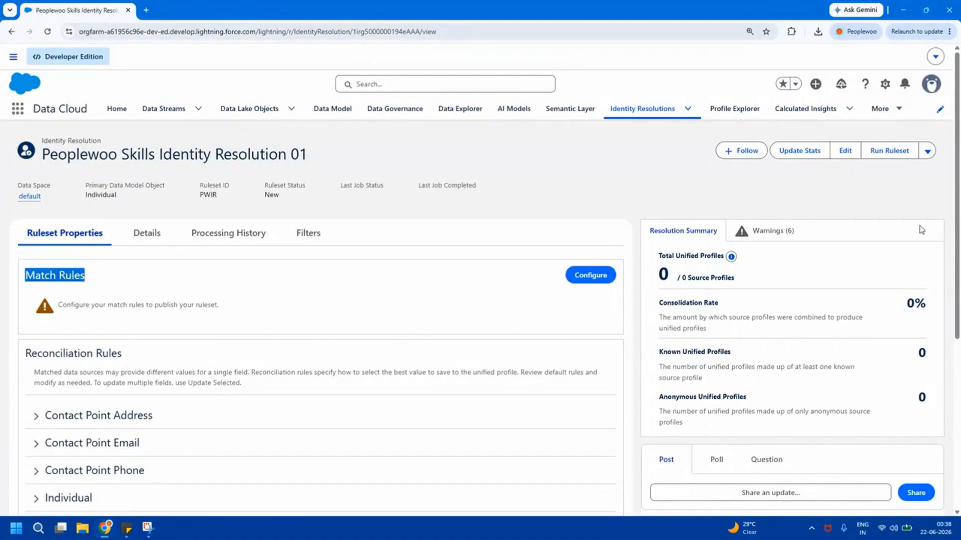
triple_click(89, 354)
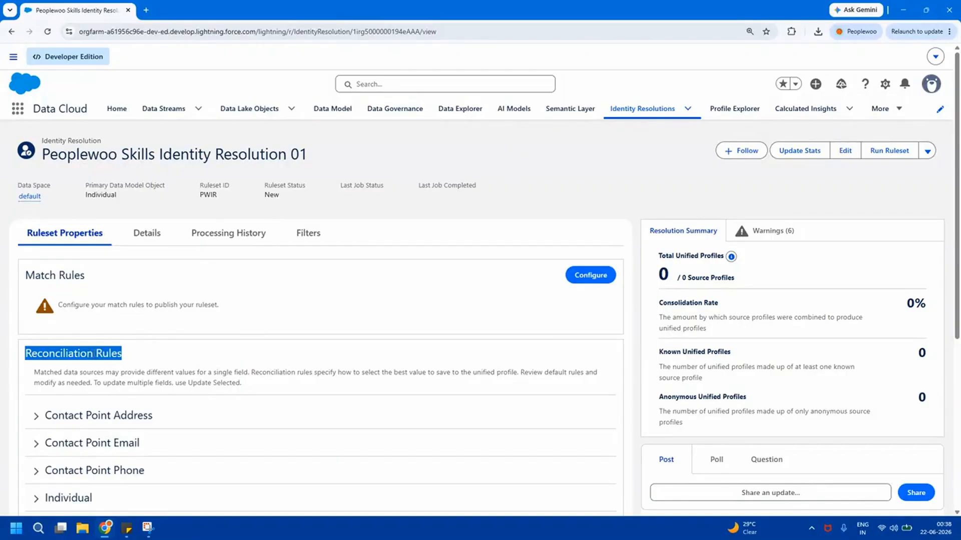
triple_click(65, 279)
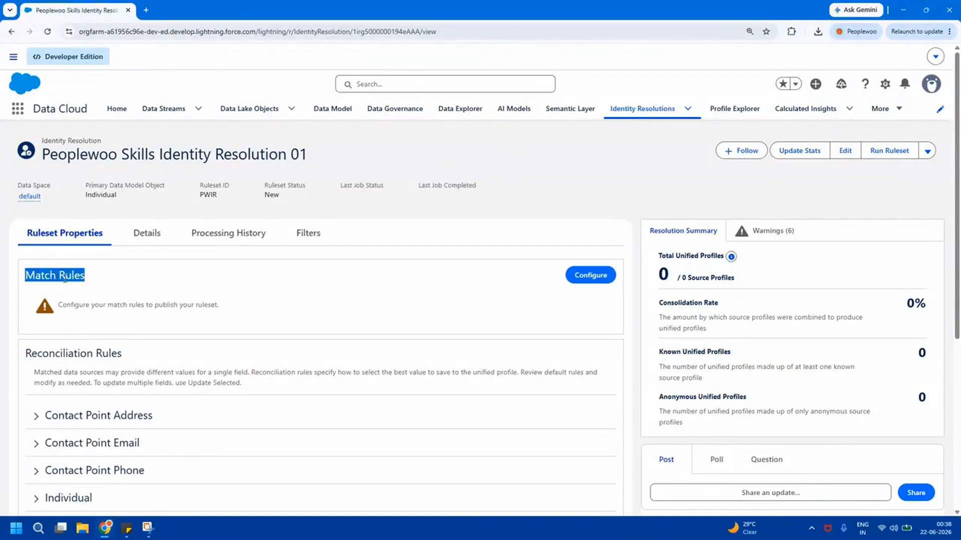
triple_click(72, 350)
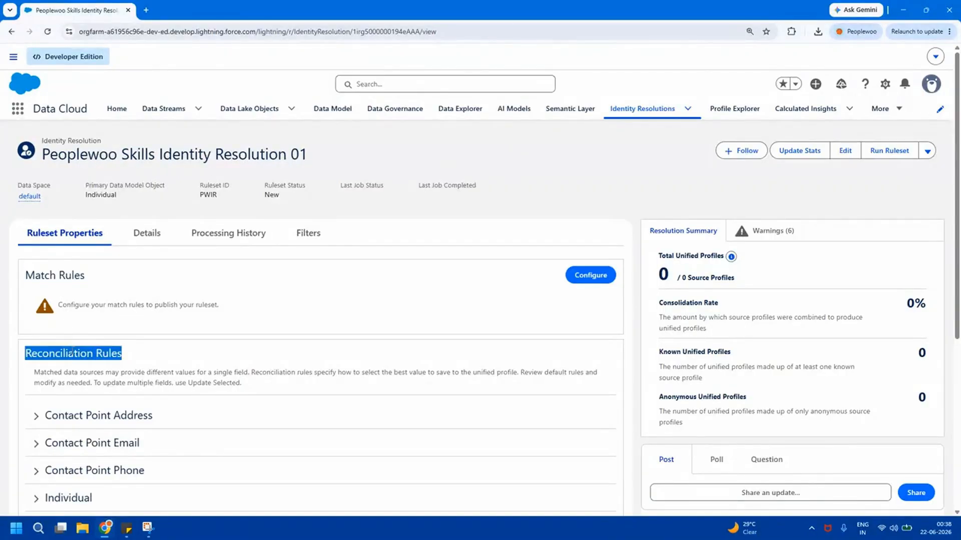
triple_click(71, 277)
click(595, 275)
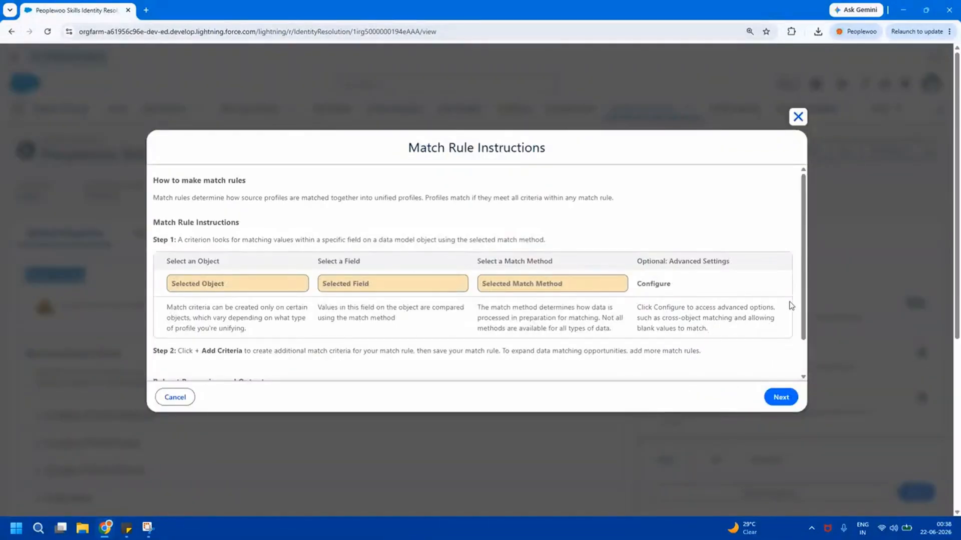
Compare the default match rules and select Fuzzy Name and Normalized Email to configure
scroll(790, 306, down, 1)
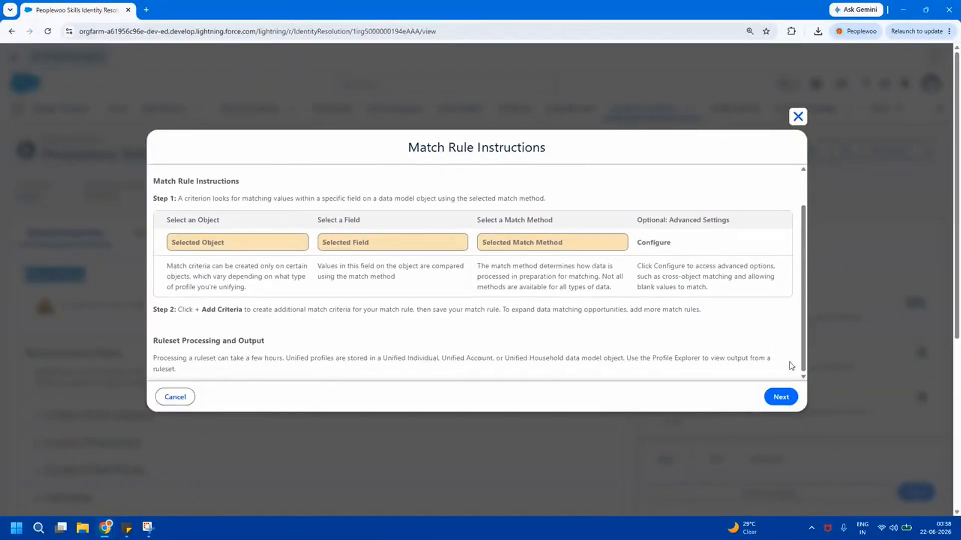
click(780, 396)
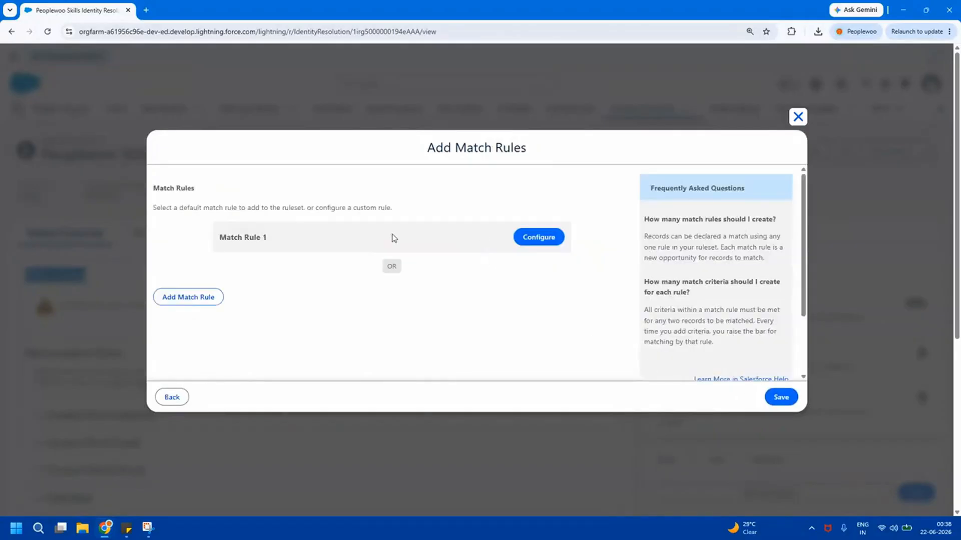
click(542, 242)
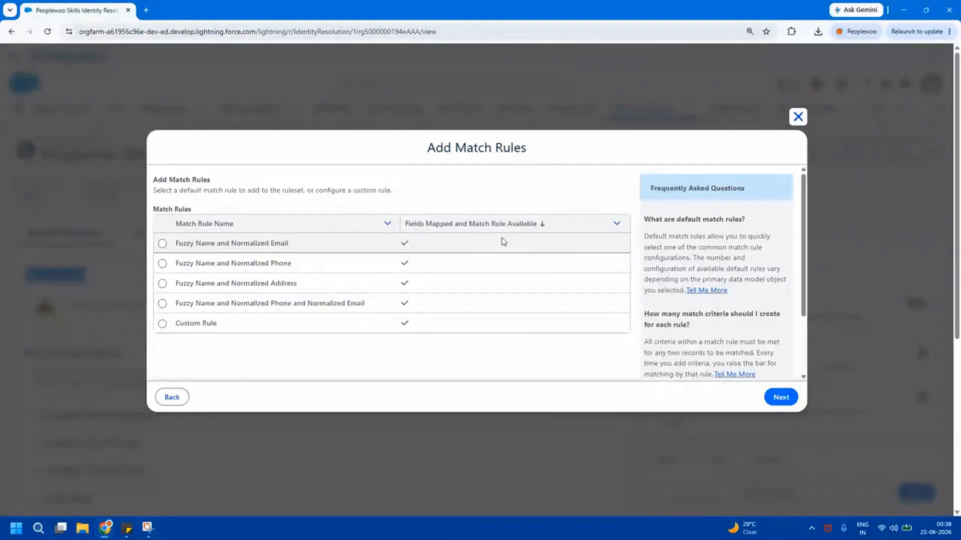
click(162, 244)
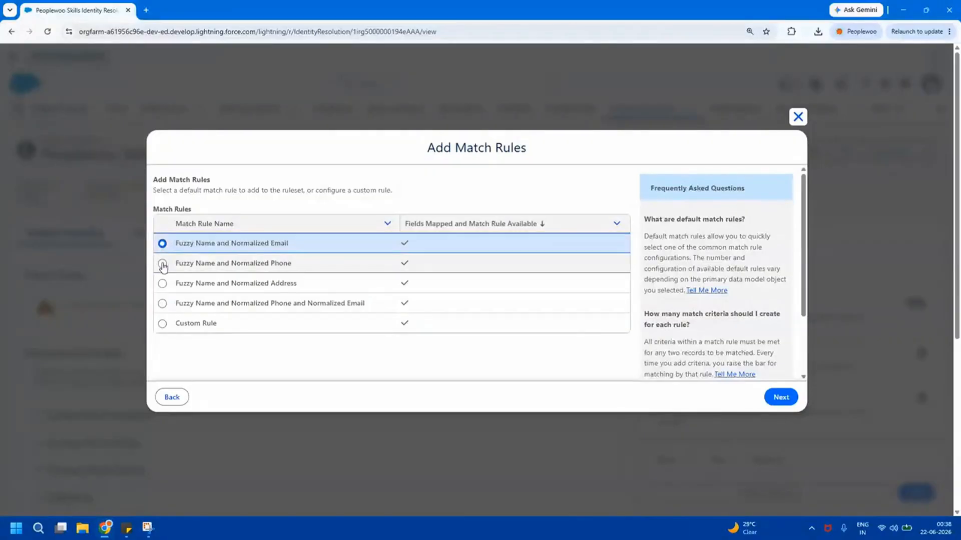
click(163, 264)
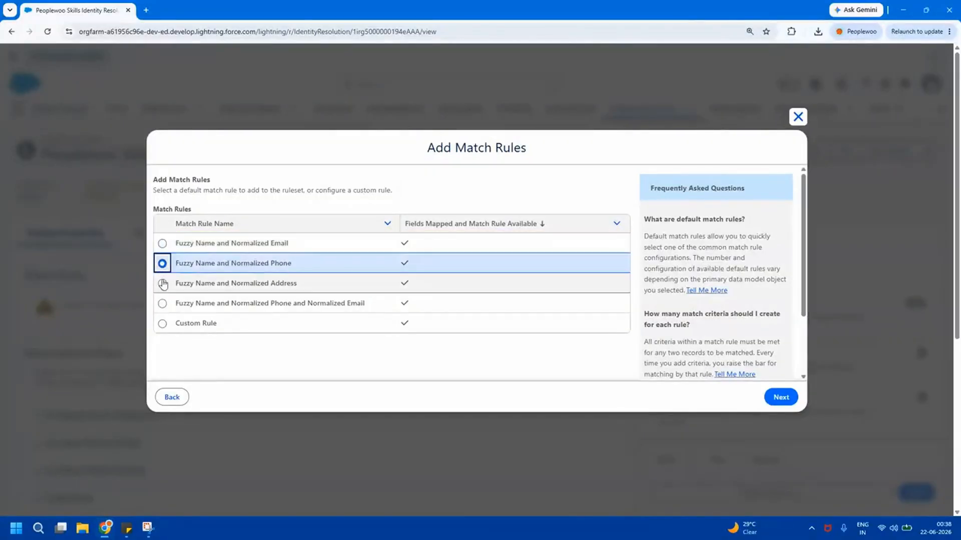
click(162, 284)
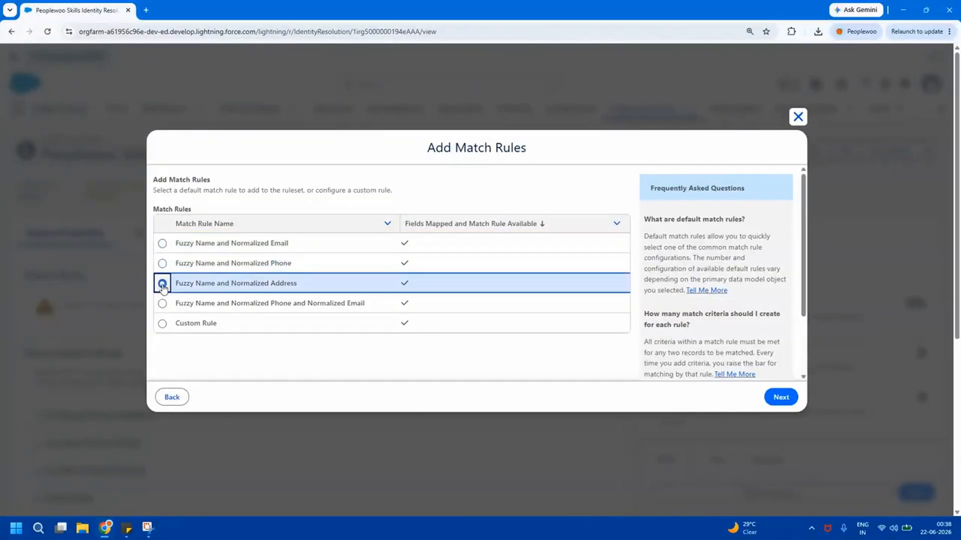
click(162, 304)
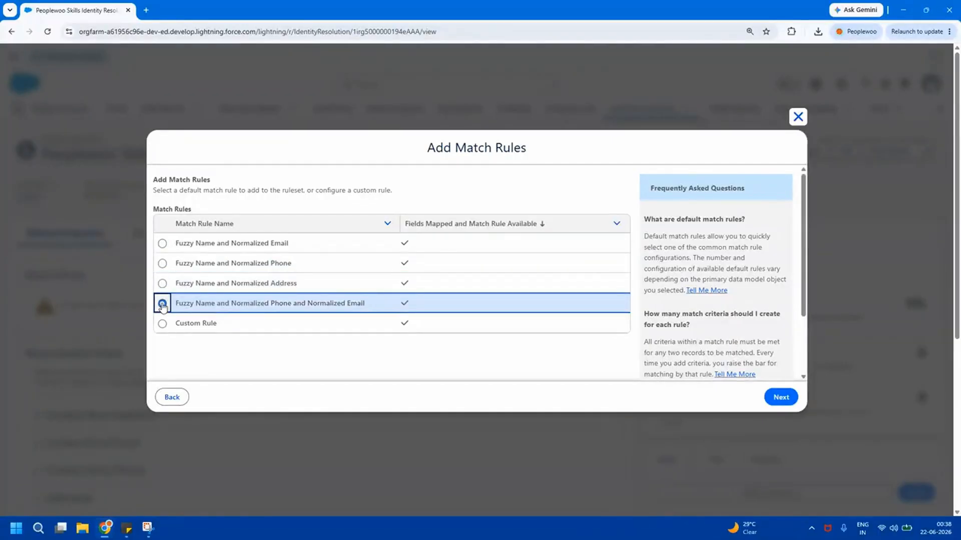
click(162, 325)
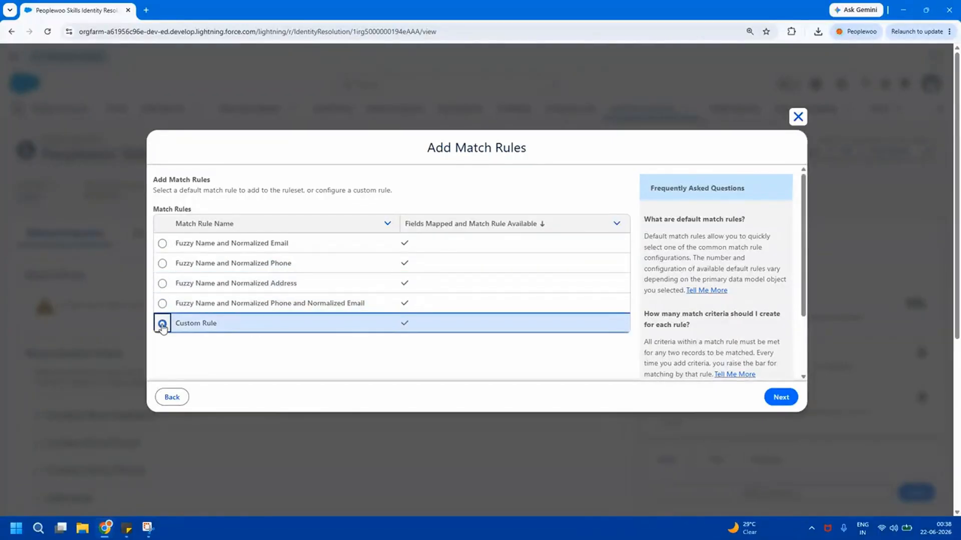
click(162, 245)
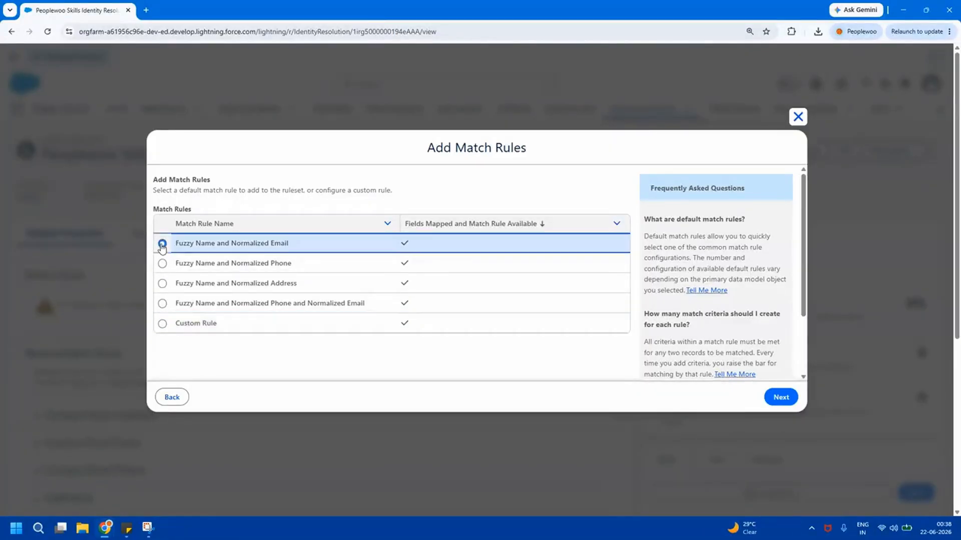
drag(178, 245, 302, 250)
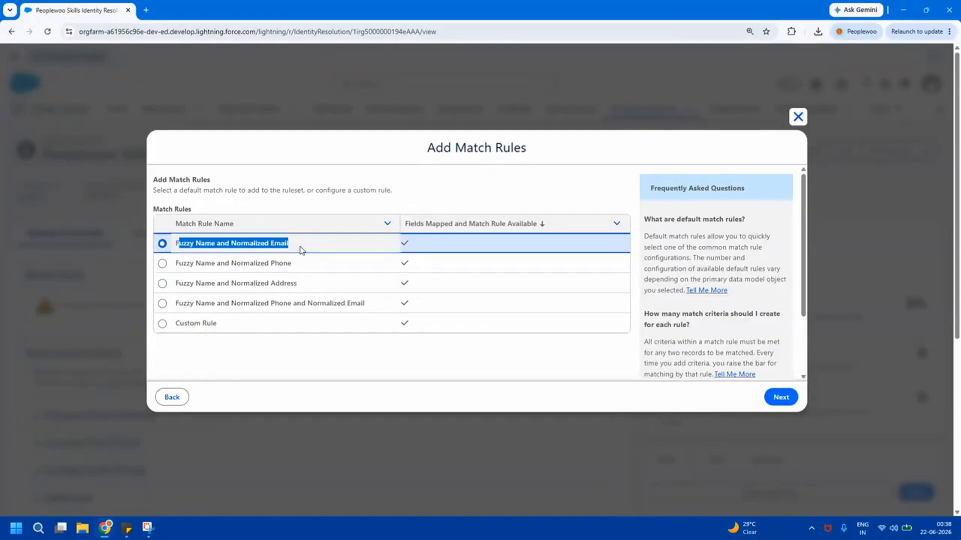
click(490, 368)
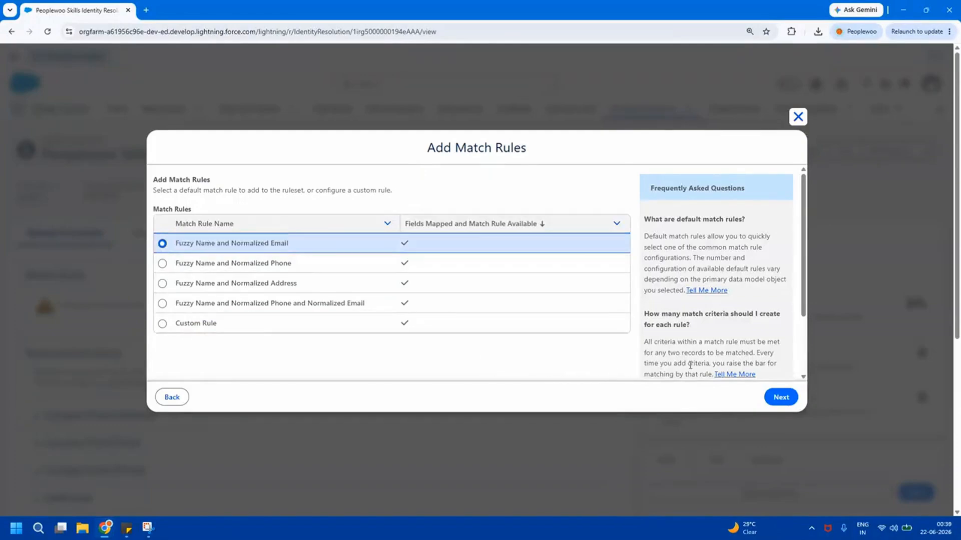
click(782, 397)
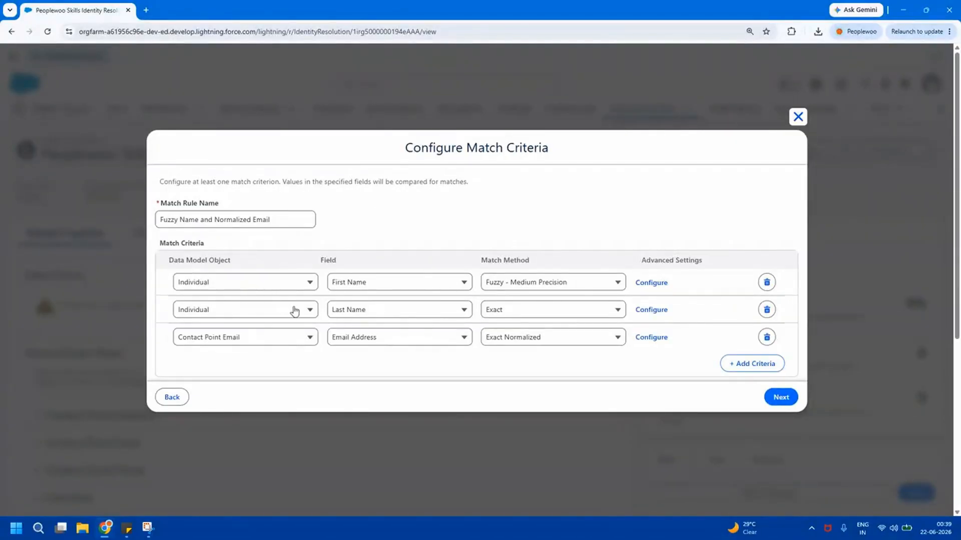
Set First Name and Last Name match methods to Exact Normalized and add the rule
click(783, 397)
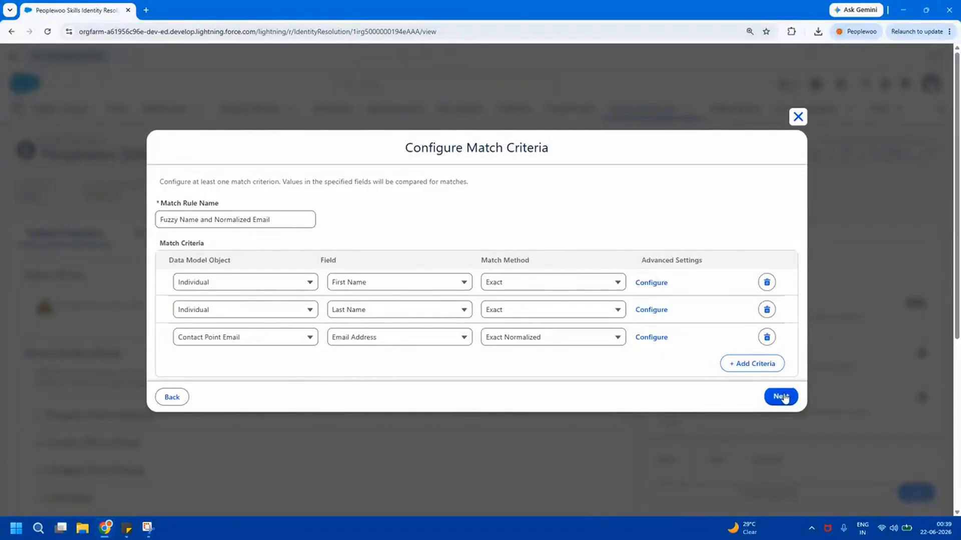
click(553, 283)
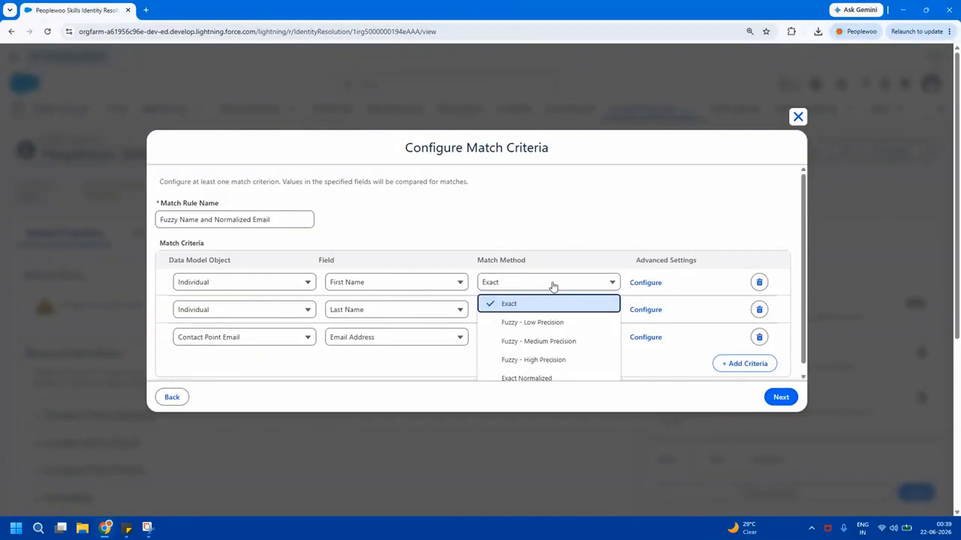
click(546, 378)
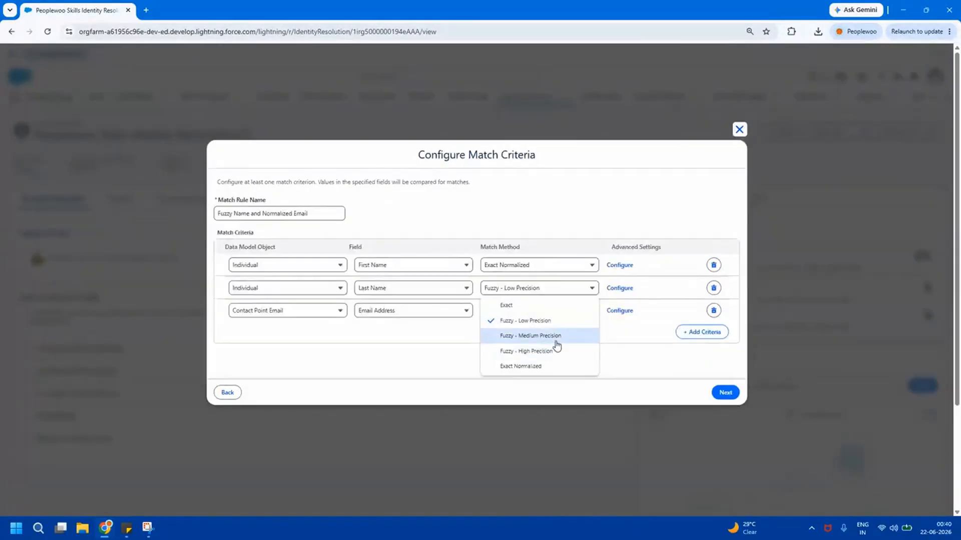
click(529, 367)
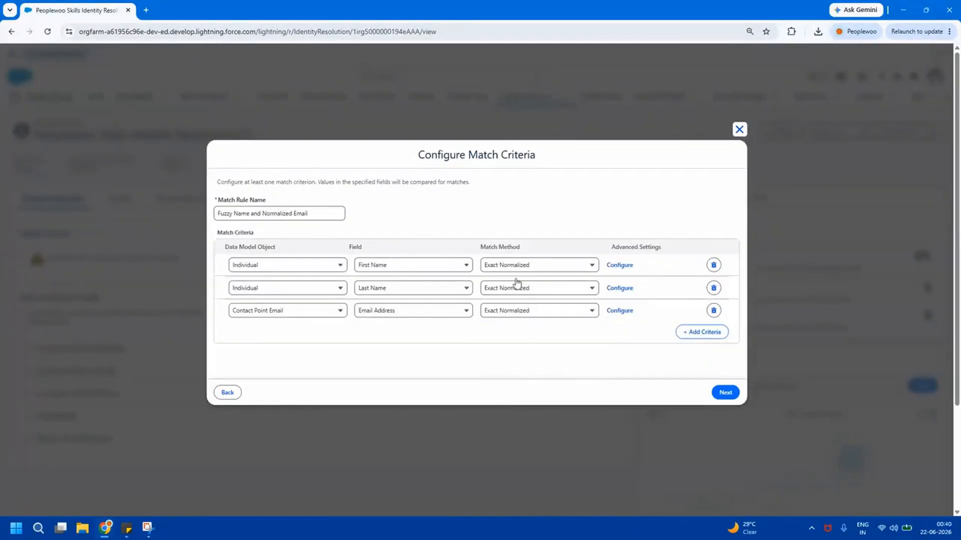
key(ctrl+plus)
key(ctrl+plus)
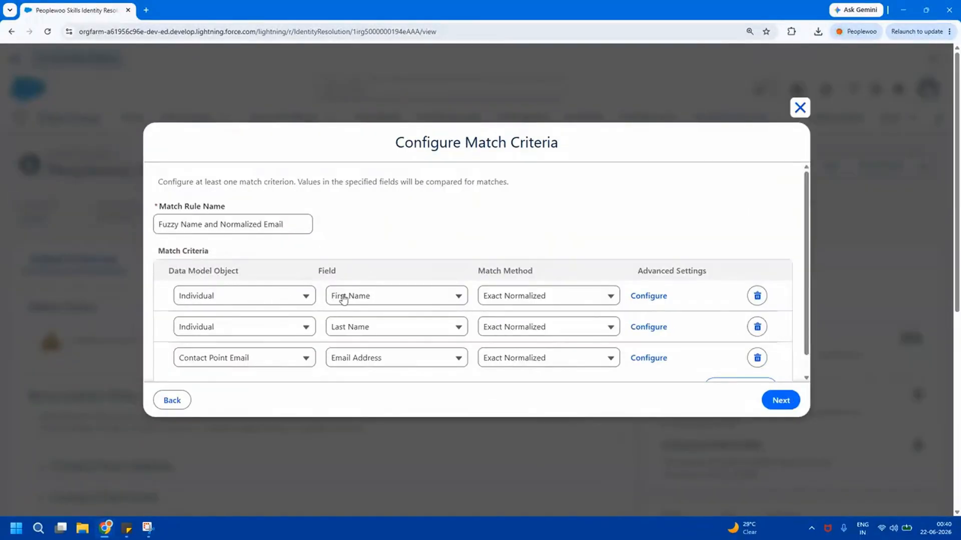
triple_click(200, 226)
click(534, 229)
click(780, 400)
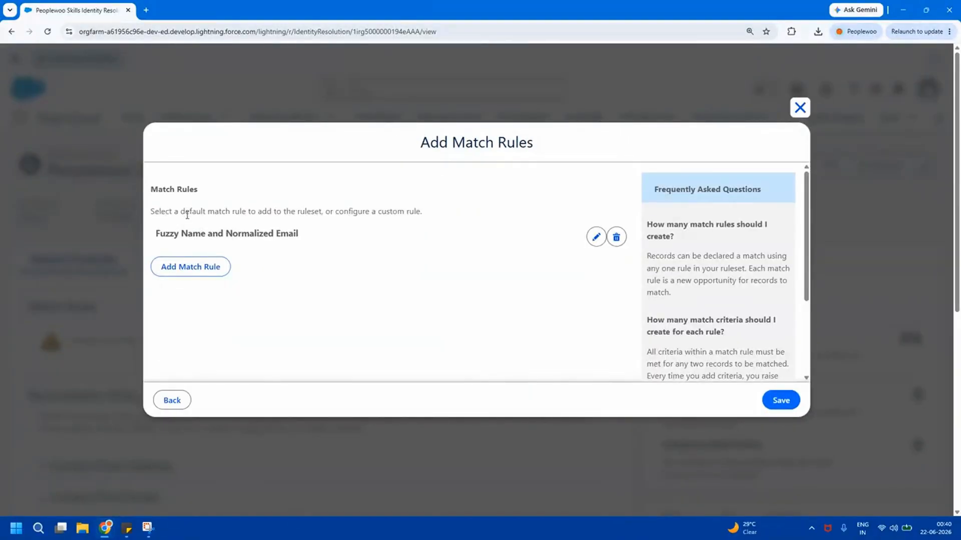
Save the Fuzzy Name and Normalized Email rule, confirm Published status, and return to Identity Resolutions
drag(188, 212, 355, 220)
click(448, 254)
drag(806, 278, 810, 229)
click(781, 401)
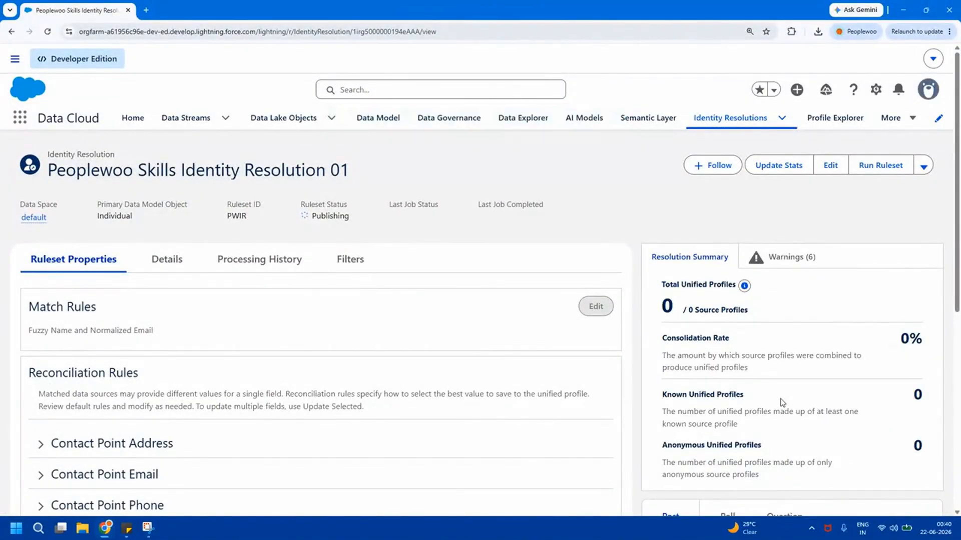
mouse_move(957, 115)
mouse_down()
mouse_move(958, 193)
mouse_move(958, 106)
mouse_up()
double_click(337, 216)
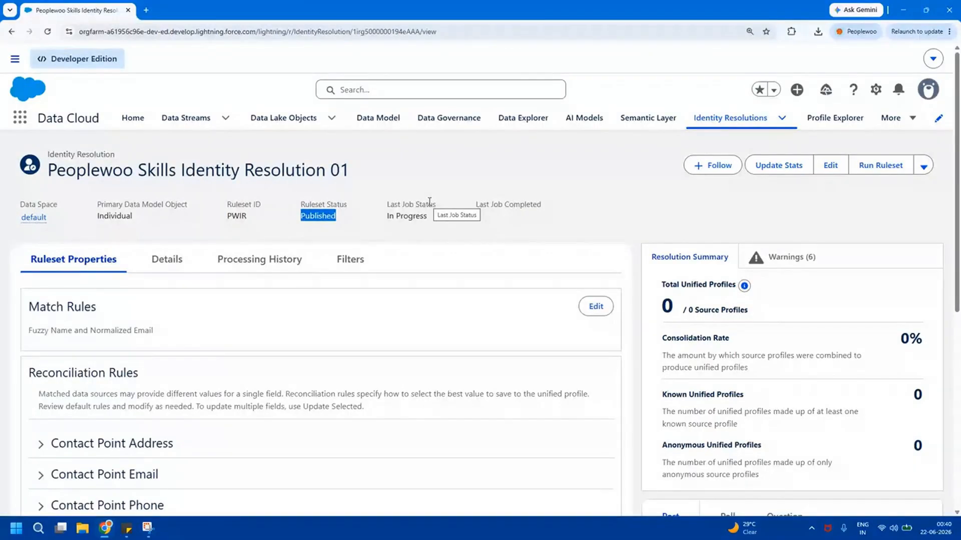
click(723, 119)
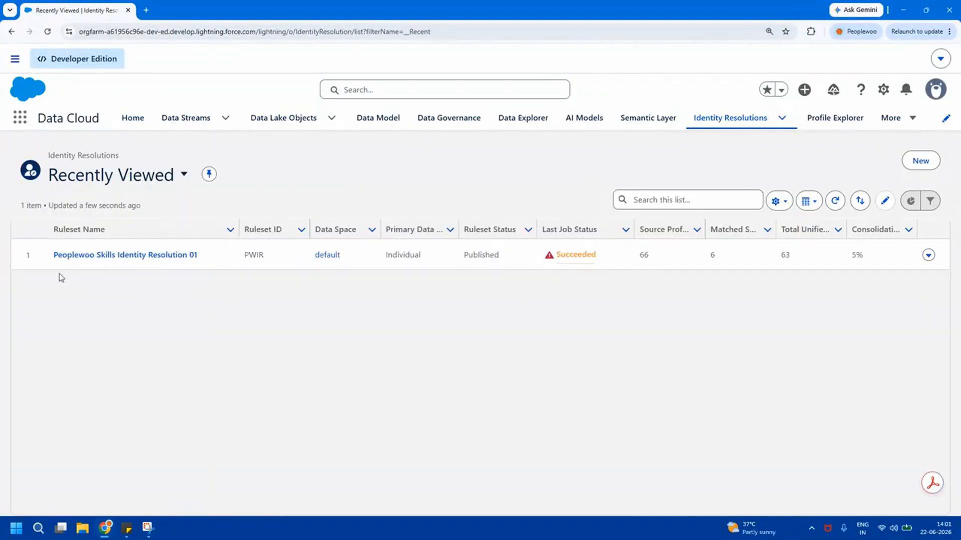
Read the Succeeded status warning, then open Peoplewoo Skills Identity Resolution 01
drag(48, 256, 899, 310)
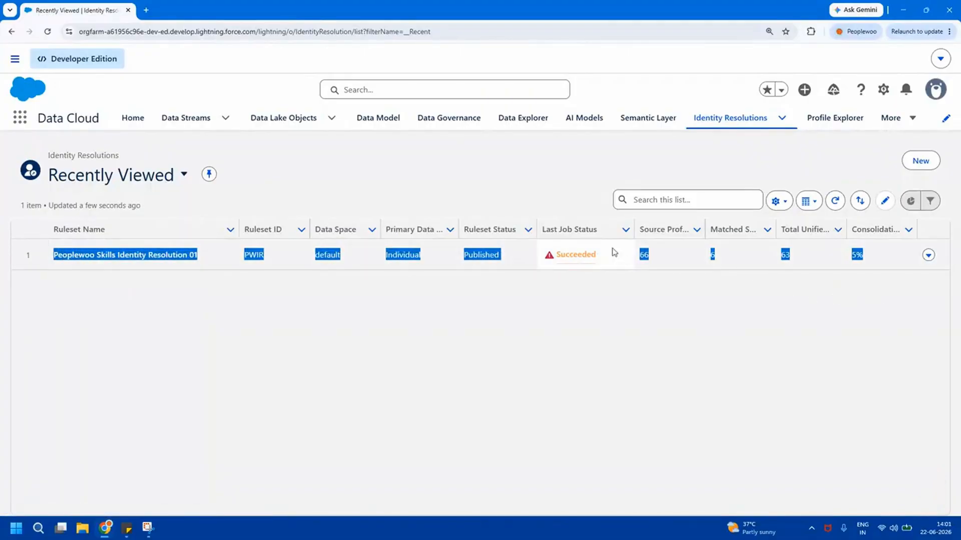
click(547, 278)
mouse_move(549, 255)
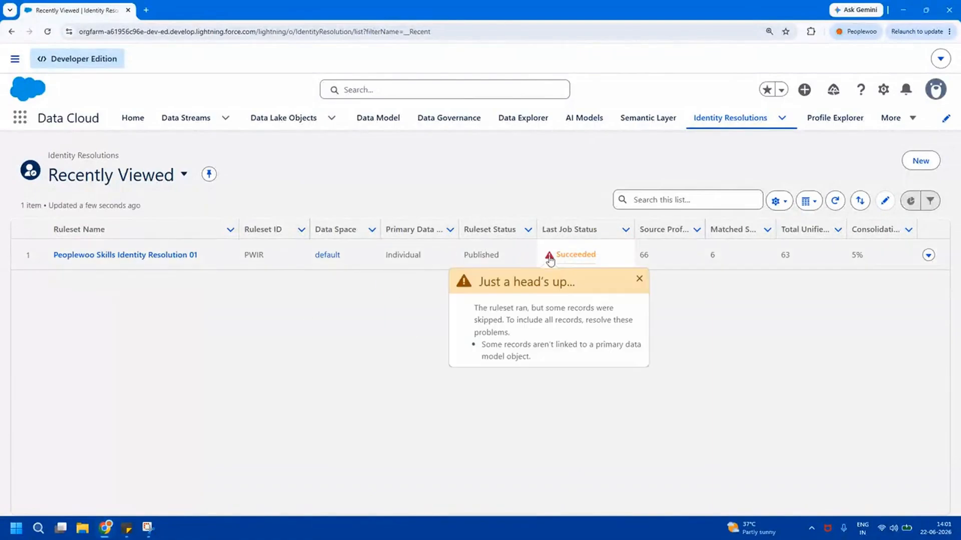
drag(529, 313, 596, 365)
click(586, 382)
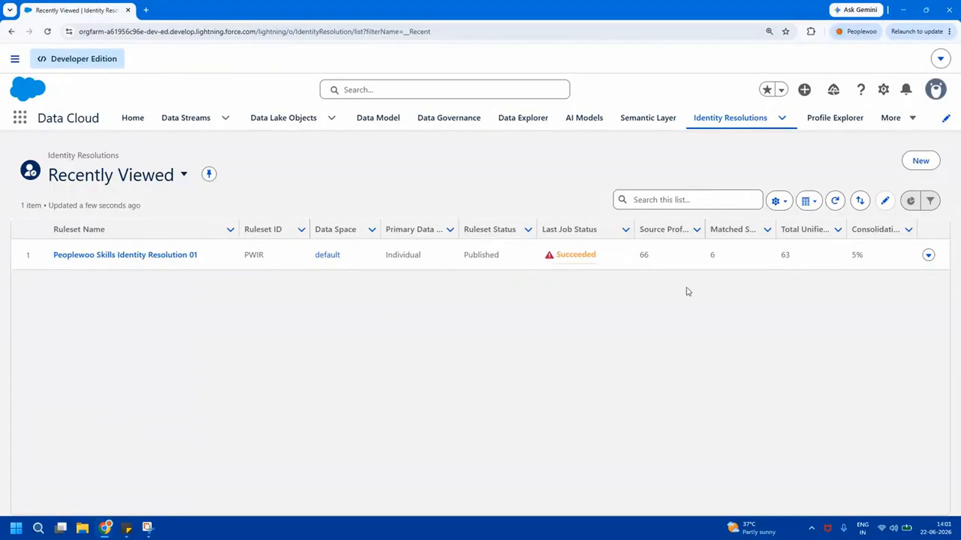
click(123, 256)
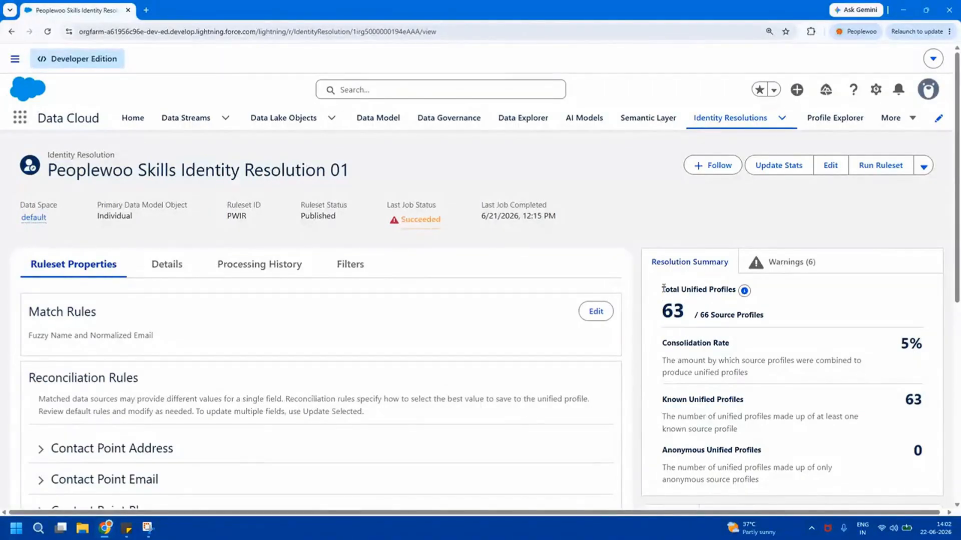
drag(664, 310, 786, 317)
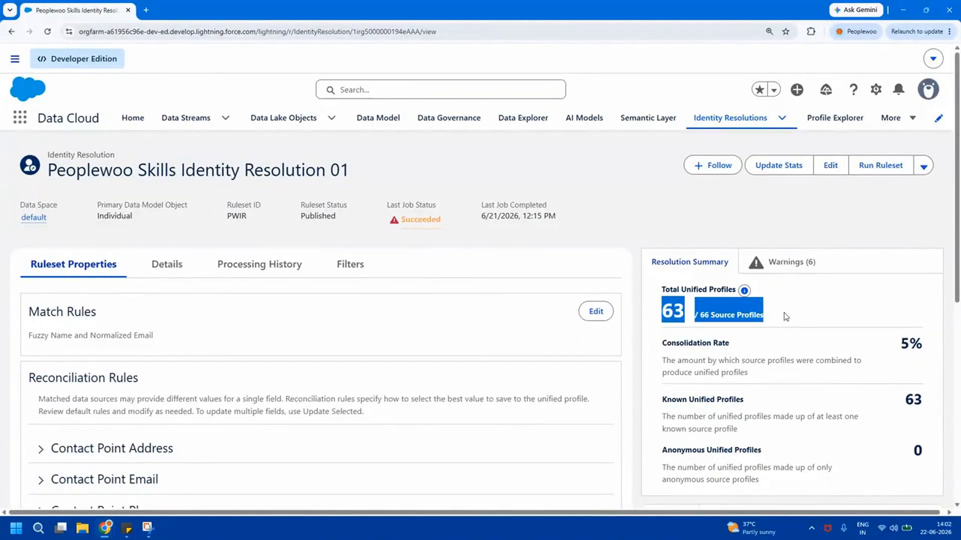
click(785, 317)
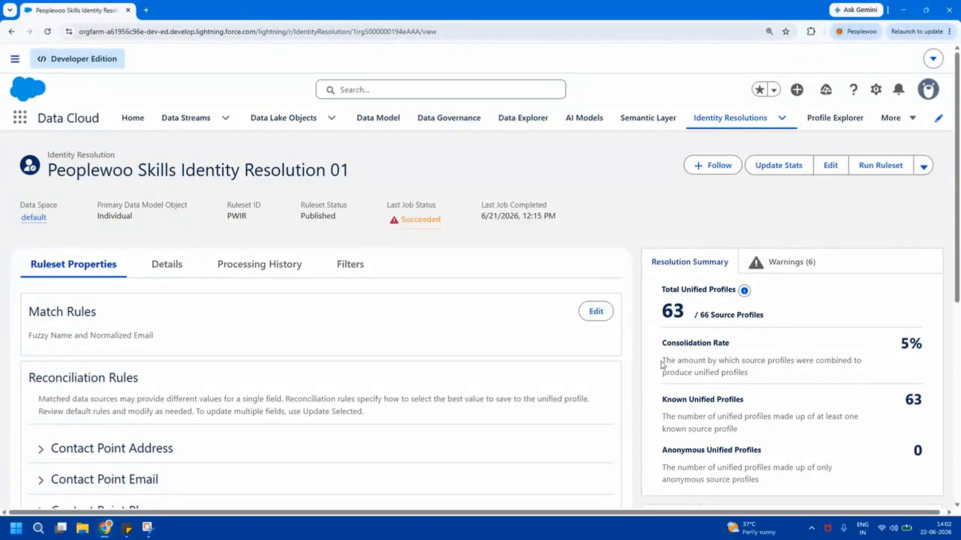
drag(660, 365, 876, 374)
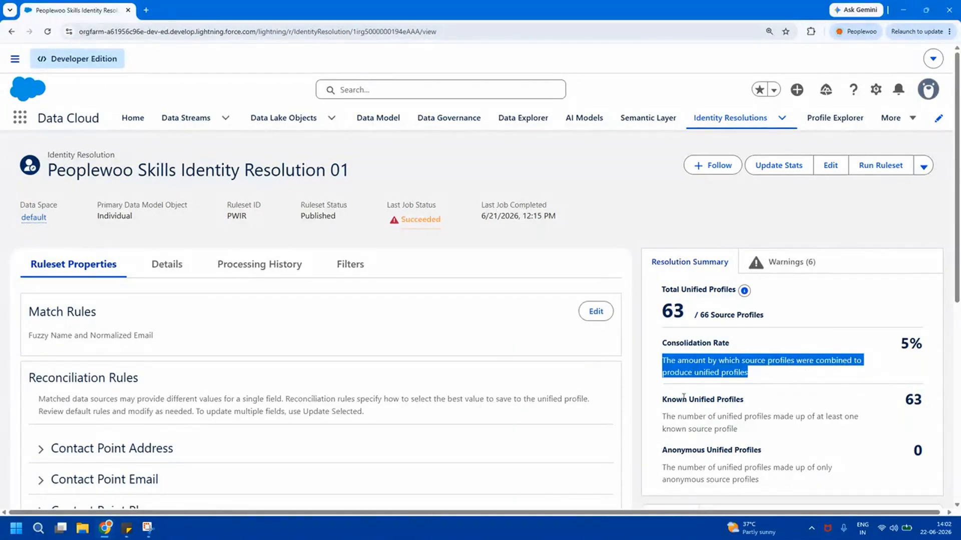
click(664, 399)
drag(664, 399, 929, 402)
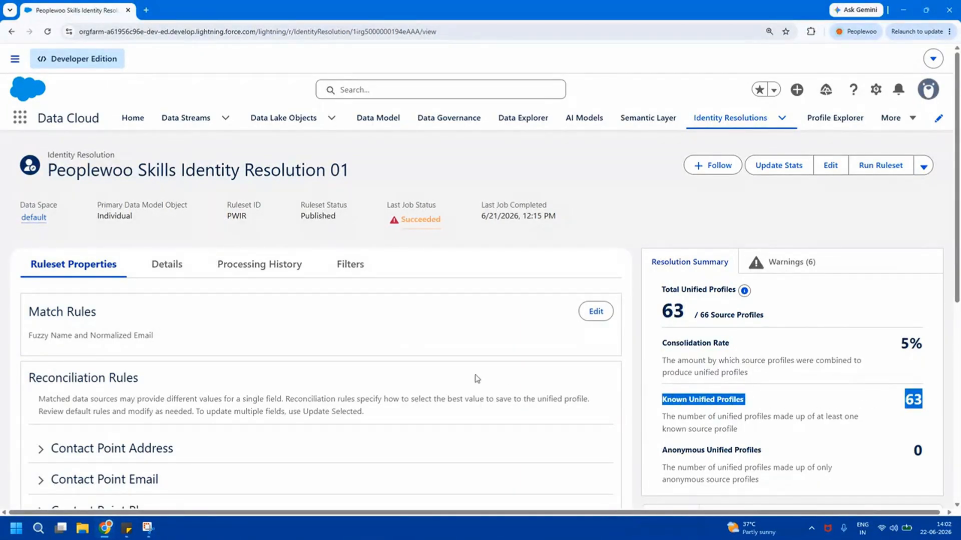
scroll(958, 250, down, 1)
mouse_move(959, 250)
mouse_down()
mouse_move(958, 268)
mouse_move(958, 233)
mouse_up()
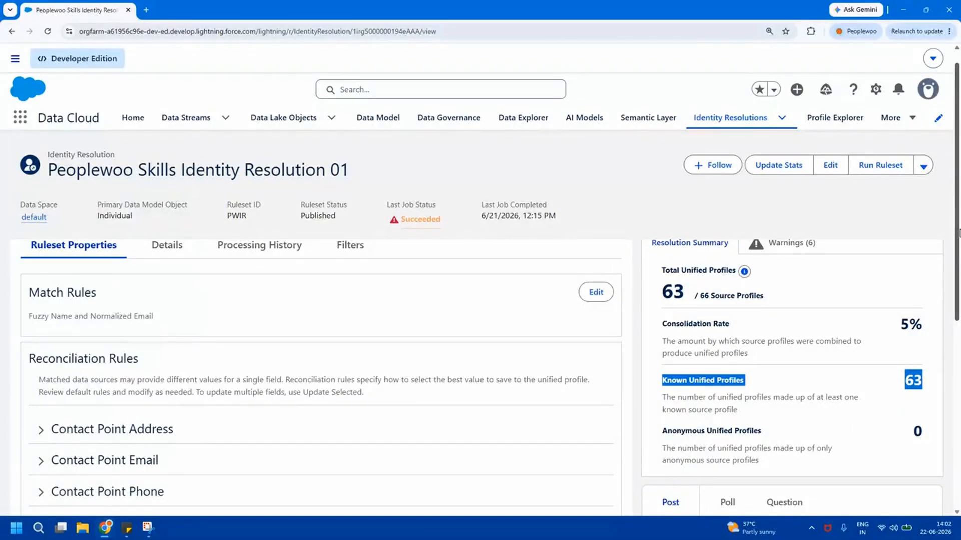
drag(957, 233, 957, 304)
Expand Contact Point Email's Last Updated reconciliation fields and edit its default rule
click(117, 226)
scroll(921, 225, down, 2)
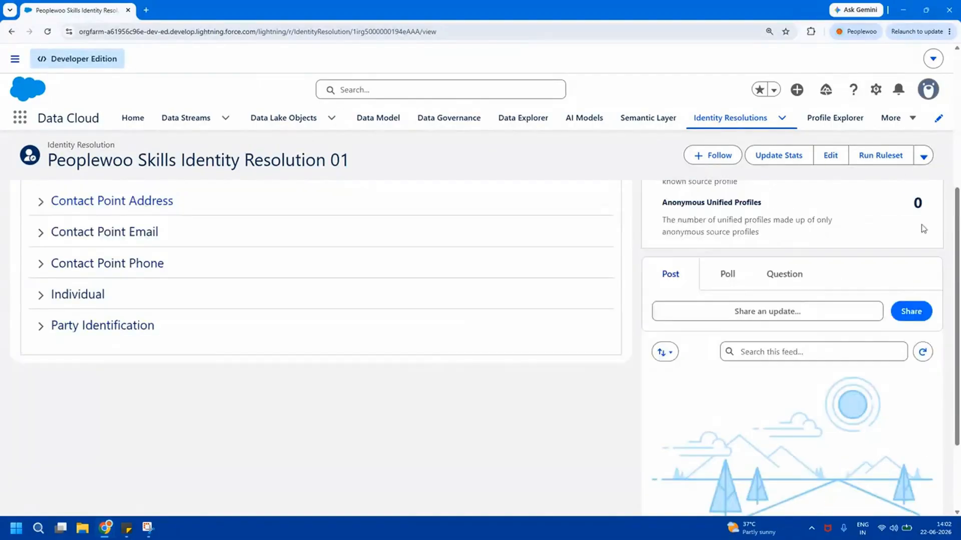
drag(958, 270, 958, 249)
click(41, 271)
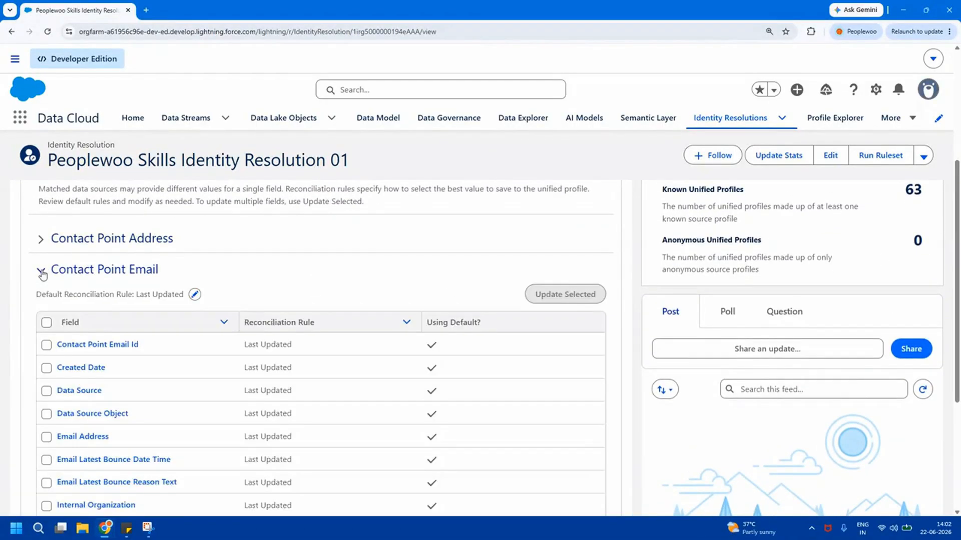
triple_click(147, 296)
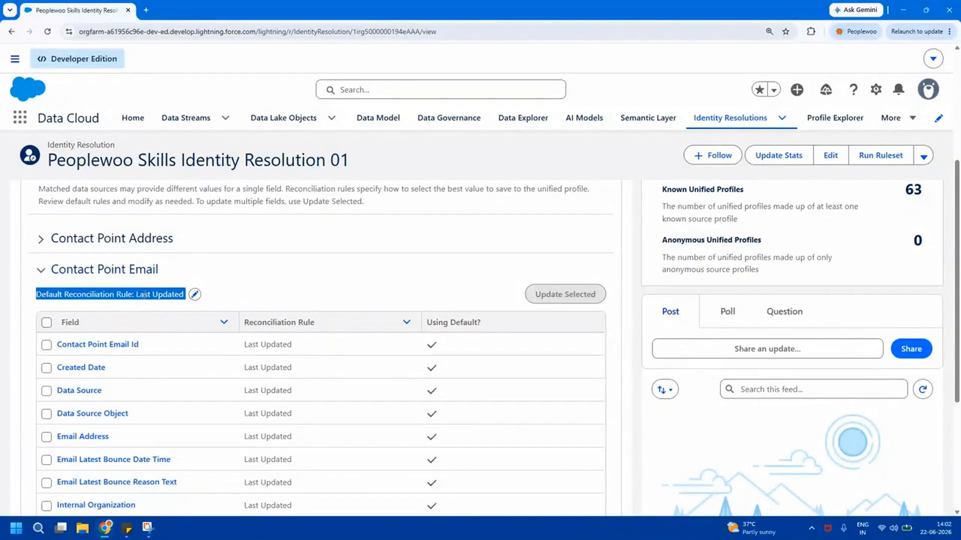
click(148, 296)
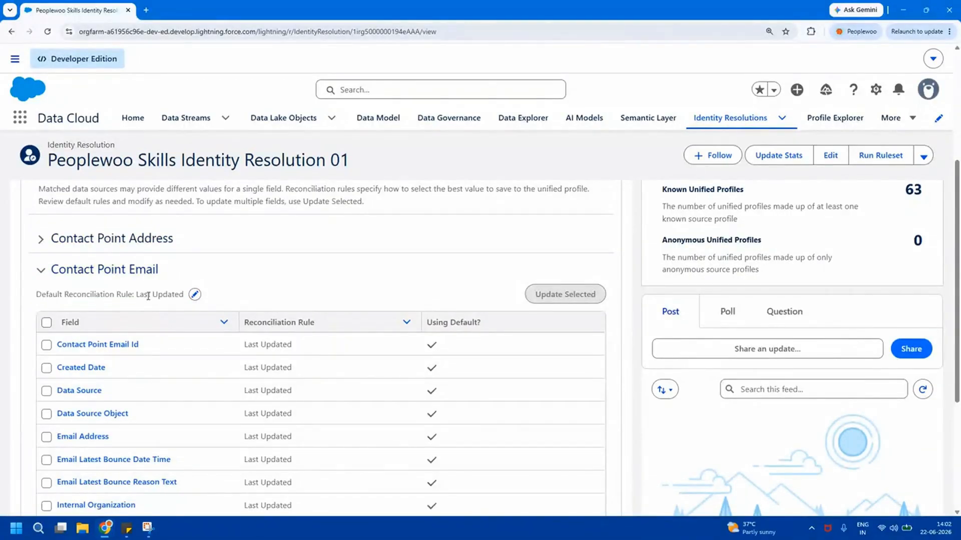
triple_click(108, 296)
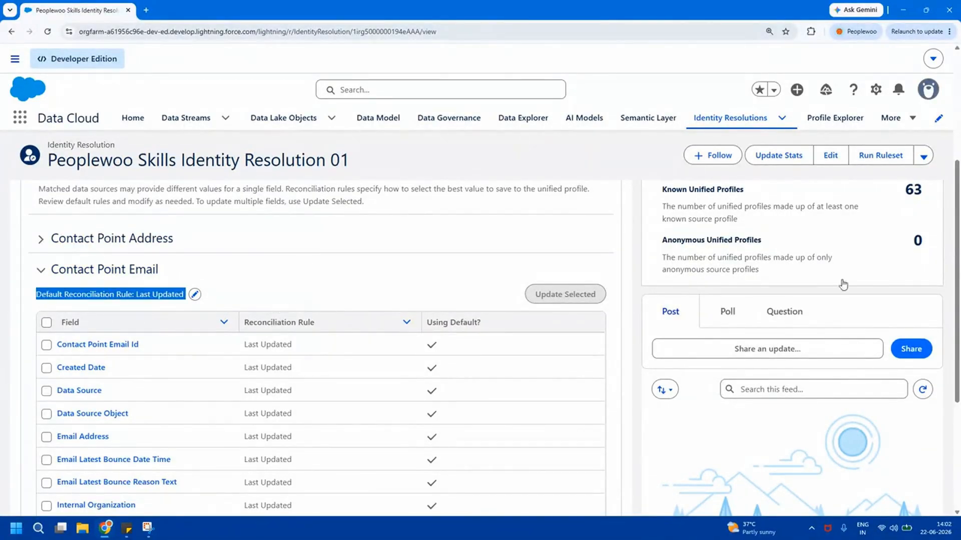
scroll(958, 289, down, 2)
drag(959, 289, 960, 288)
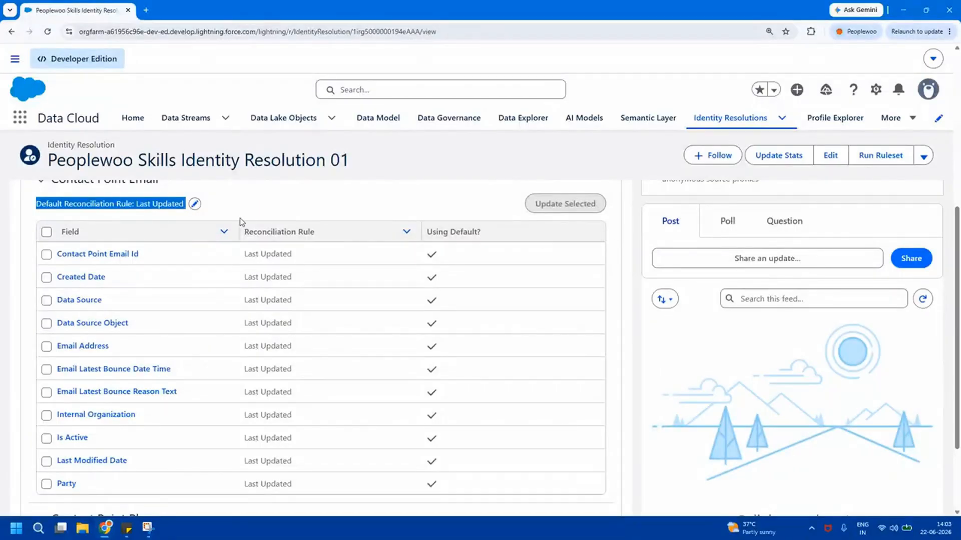
click(195, 204)
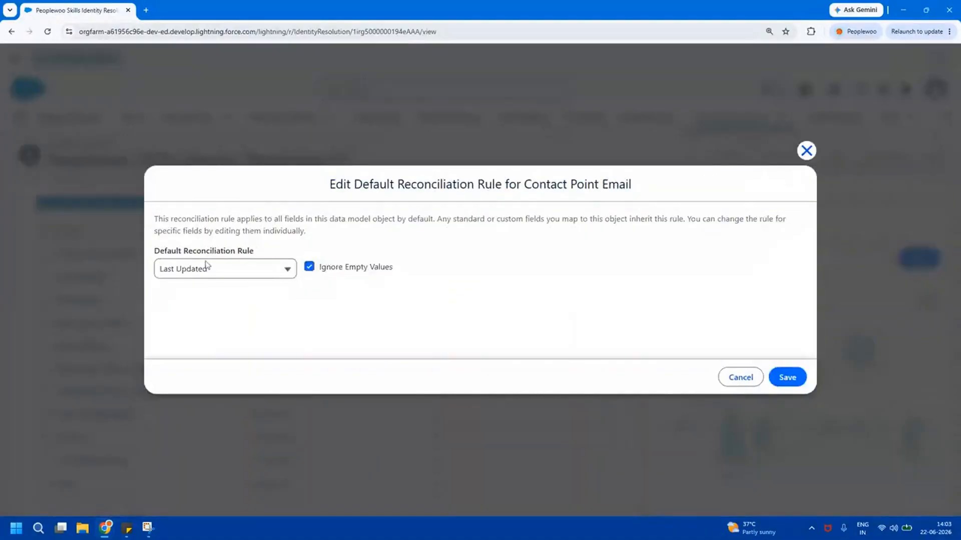
Switch Contact Point Email's default reconciliation rule to Source Priority and review the listed sources
click(221, 274)
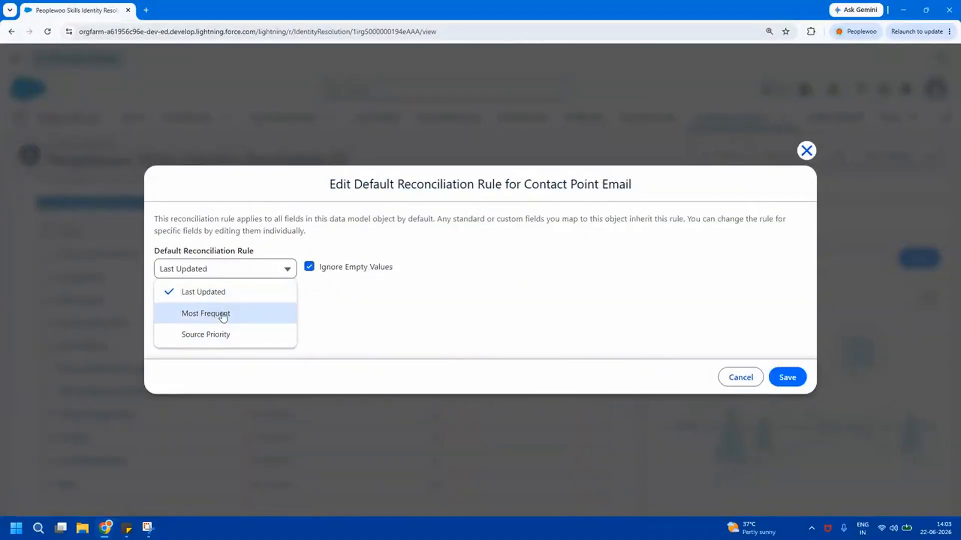
click(226, 315)
click(226, 276)
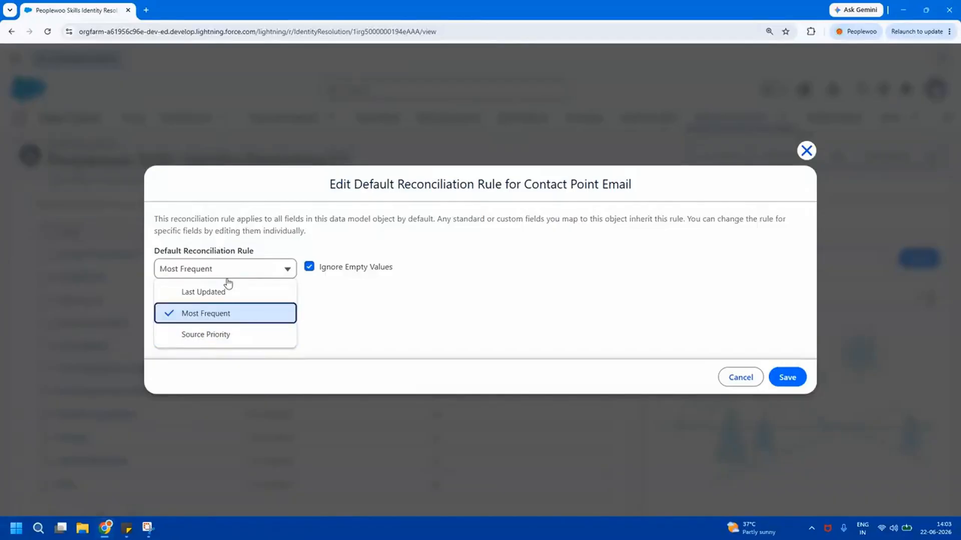
click(196, 335)
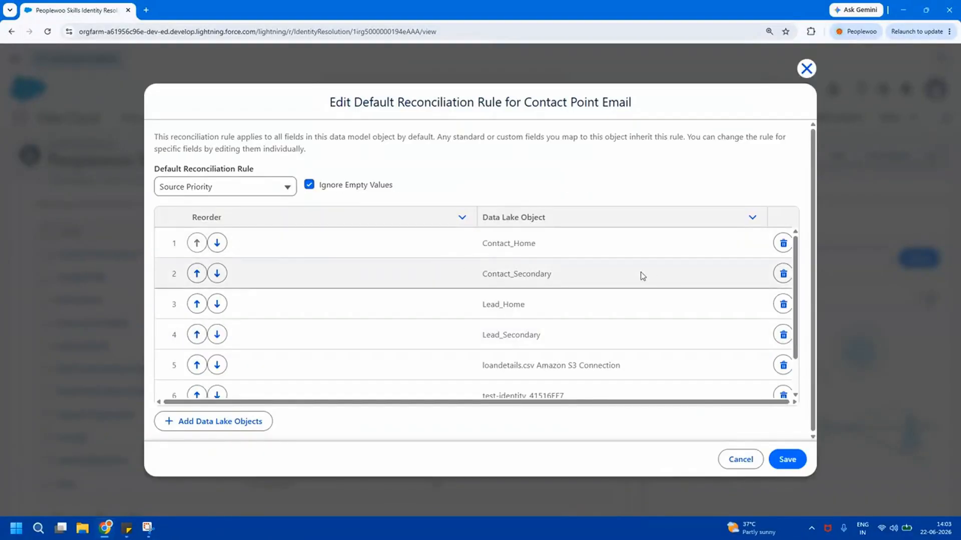
mouse_move(796, 266)
mouse_down()
mouse_move(799, 280)
mouse_move(798, 271)
mouse_up()
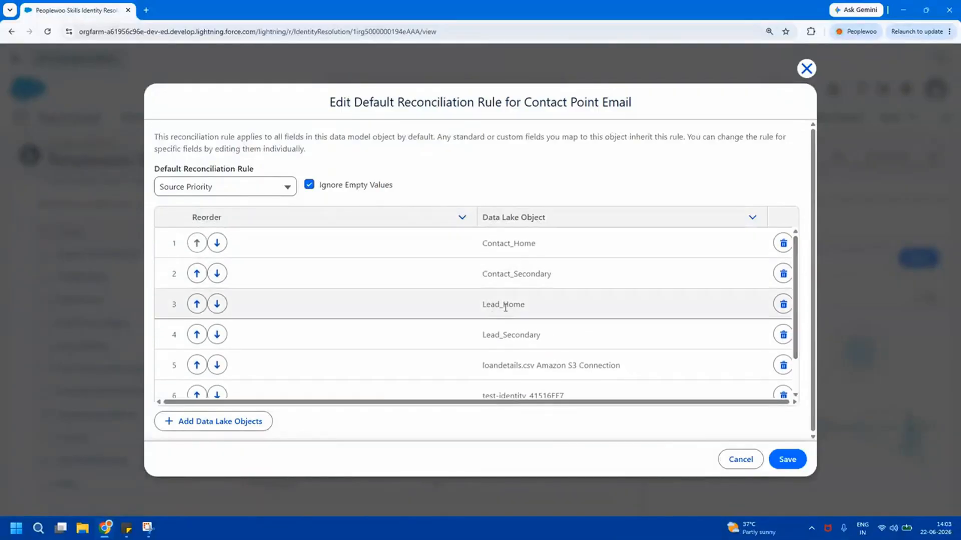
double_click(519, 275)
double_click(512, 244)
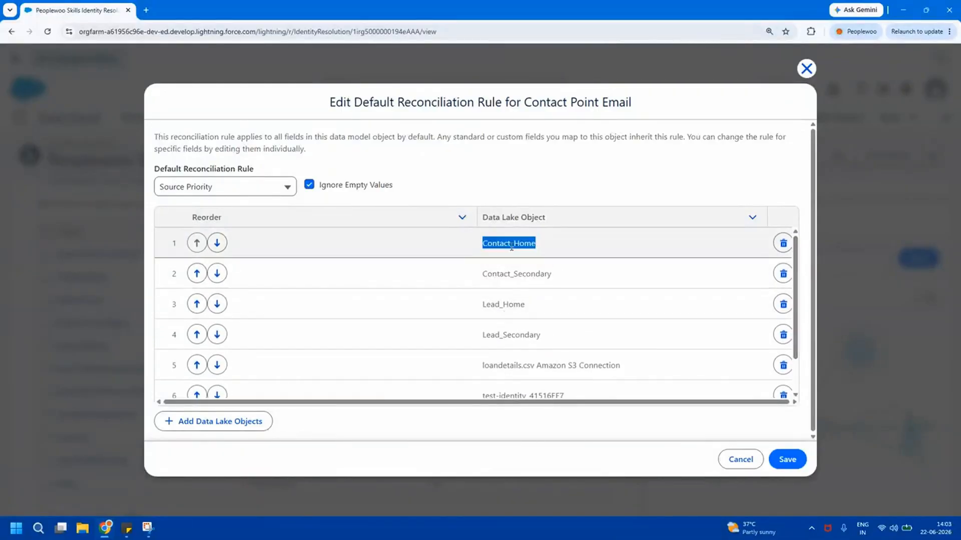
double_click(521, 366)
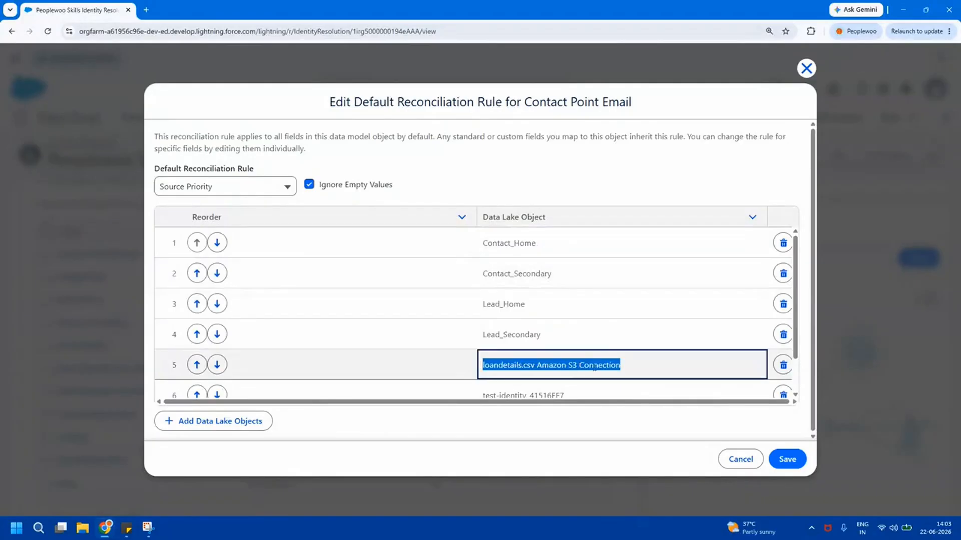
drag(796, 350, 801, 387)
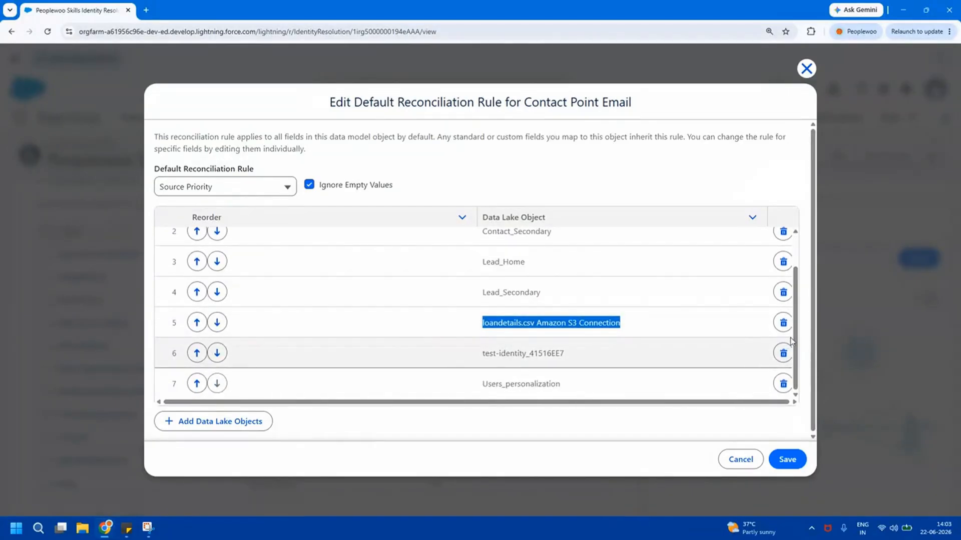
drag(797, 340, 801, 293)
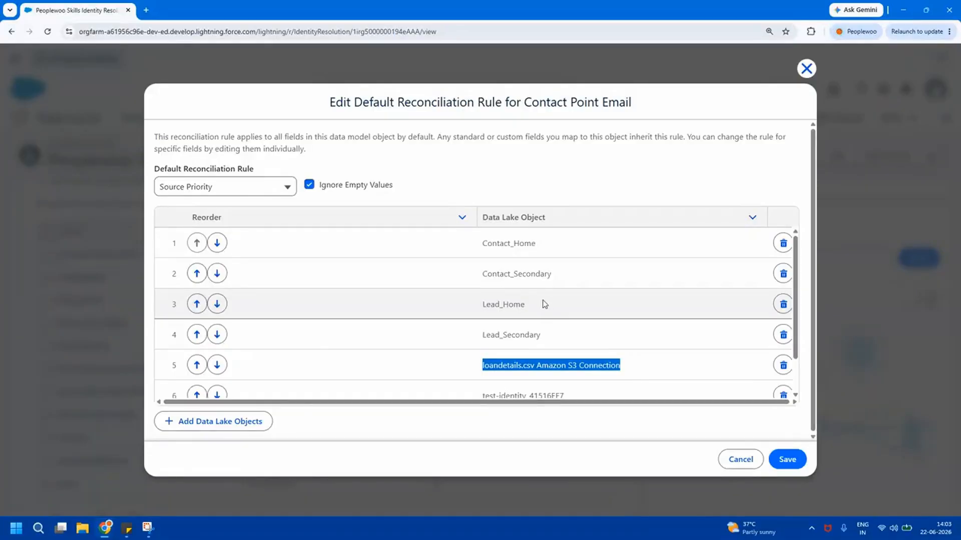
Move loandetails.csv Amazon S3 Connection up to priority 1 and save the rules
click(196, 366)
click(196, 335)
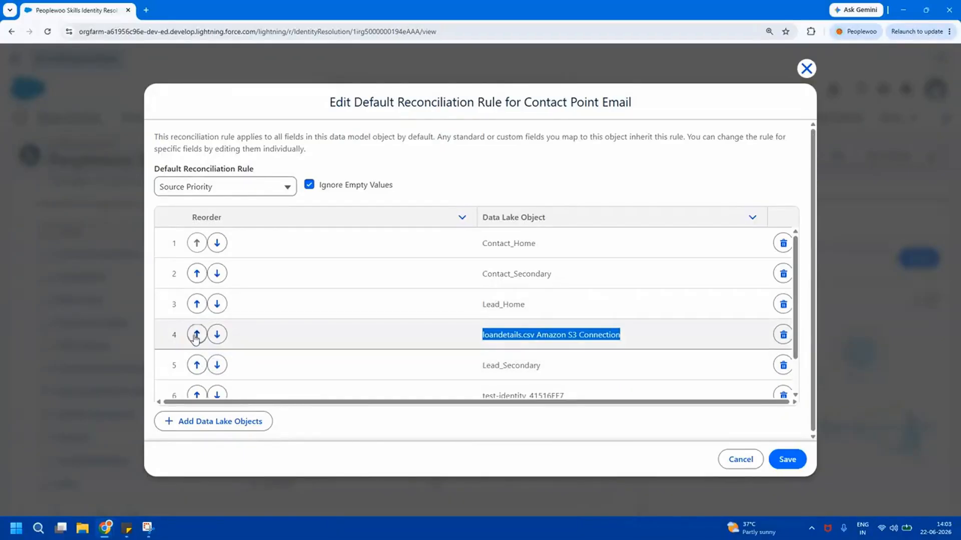
click(196, 304)
click(197, 273)
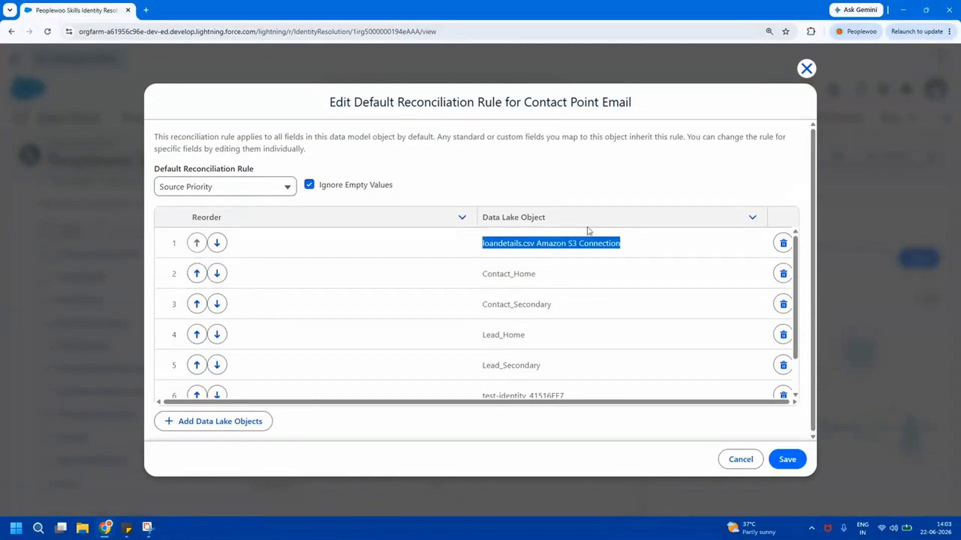
triple_click(555, 243)
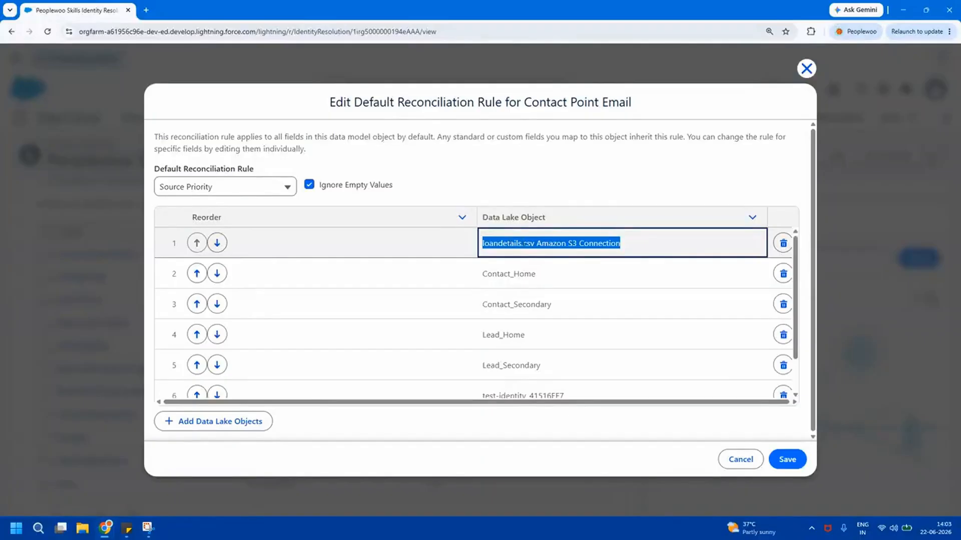
click(788, 458)
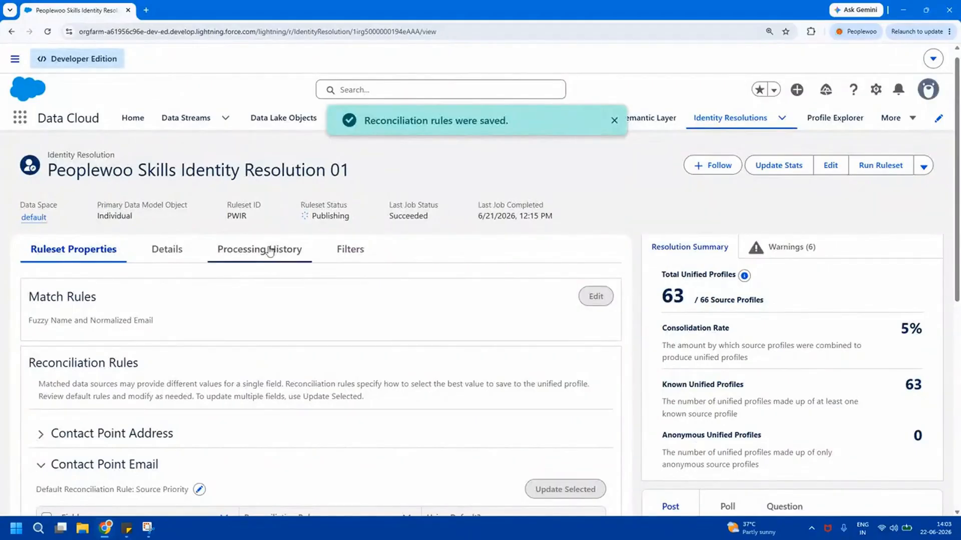
Check the Publishing and in-progress job statuses, then reload to see the job Succeeded
double_click(323, 215)
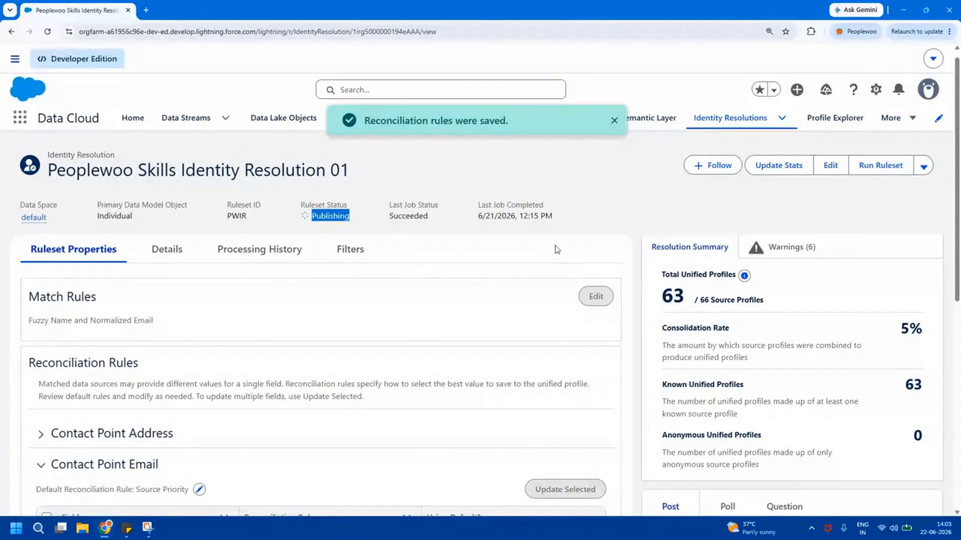
click(618, 218)
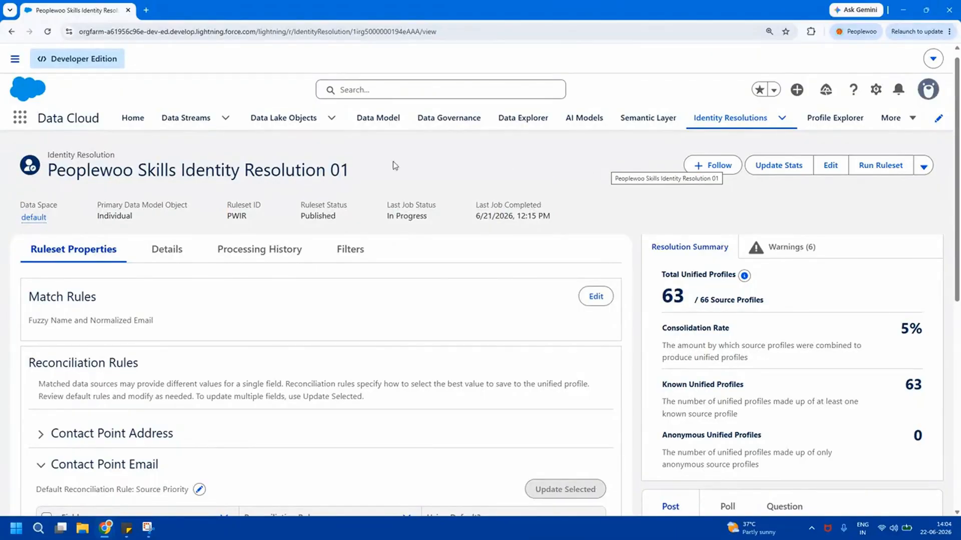
double_click(402, 214)
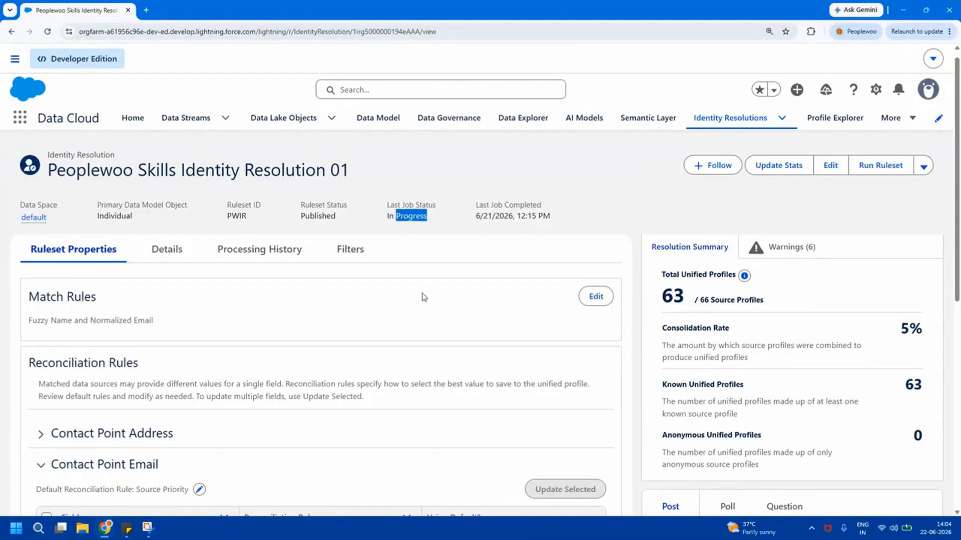
click(48, 32)
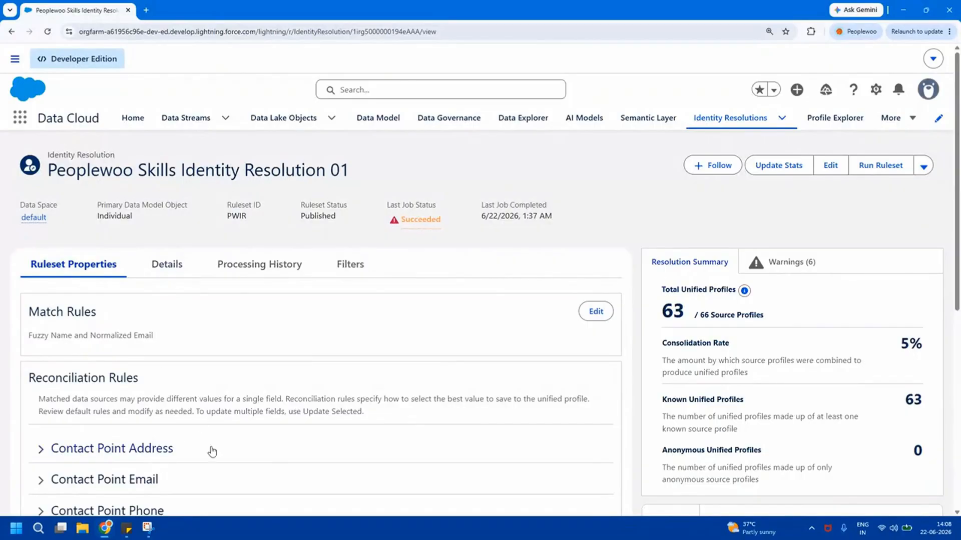
Confirm loandetails.csv Amazon S3 Connection still tops the default Contact Point Email rule, then go to Data Model
drag(957, 247, 959, 327)
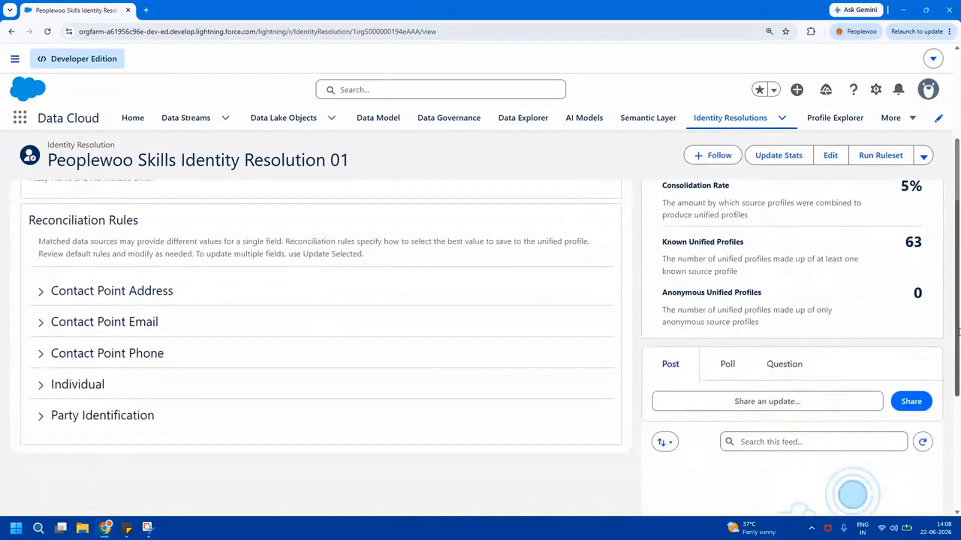
click(40, 323)
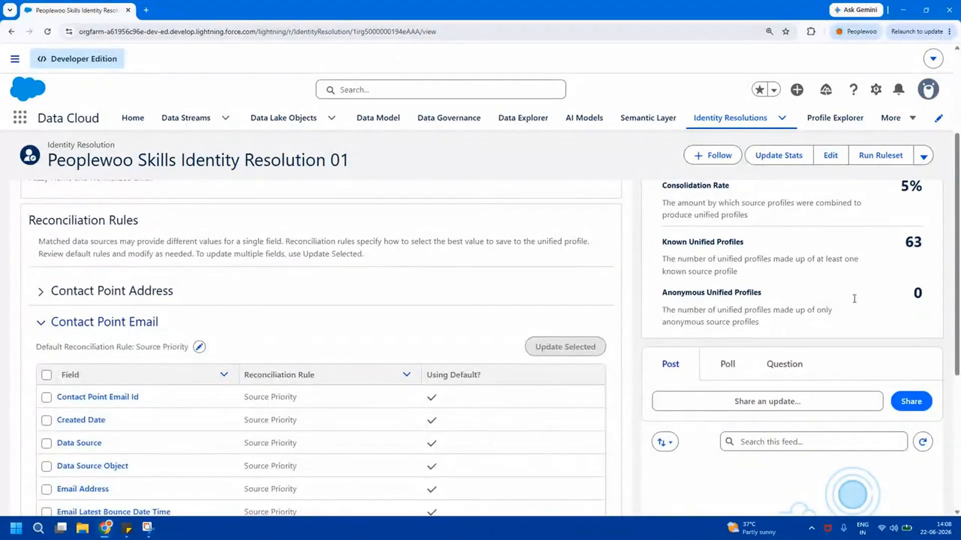
drag(959, 246, 959, 305)
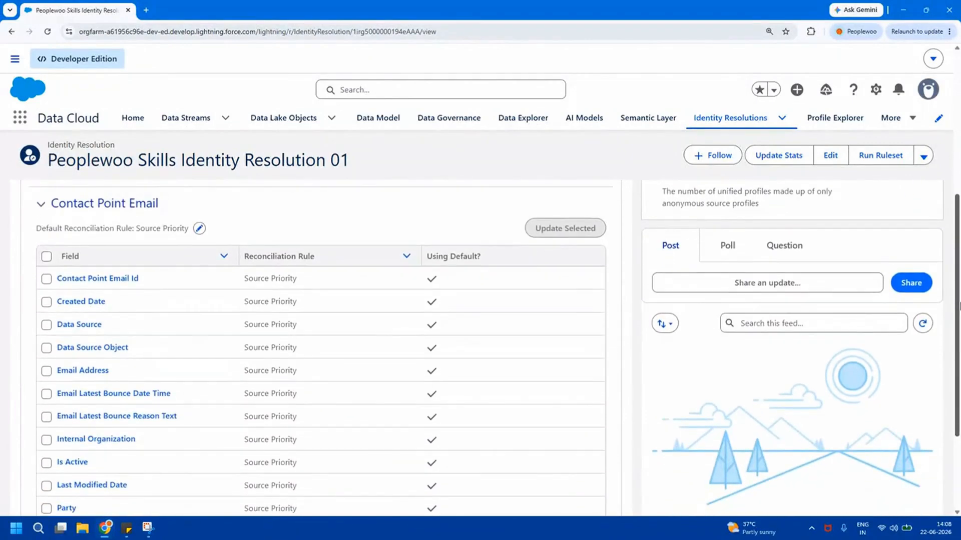
click(199, 229)
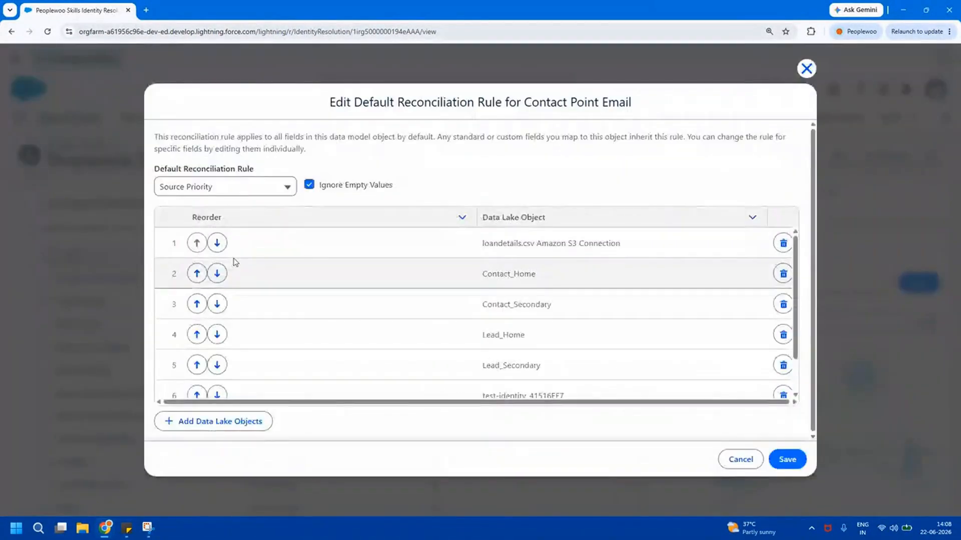
triple_click(517, 243)
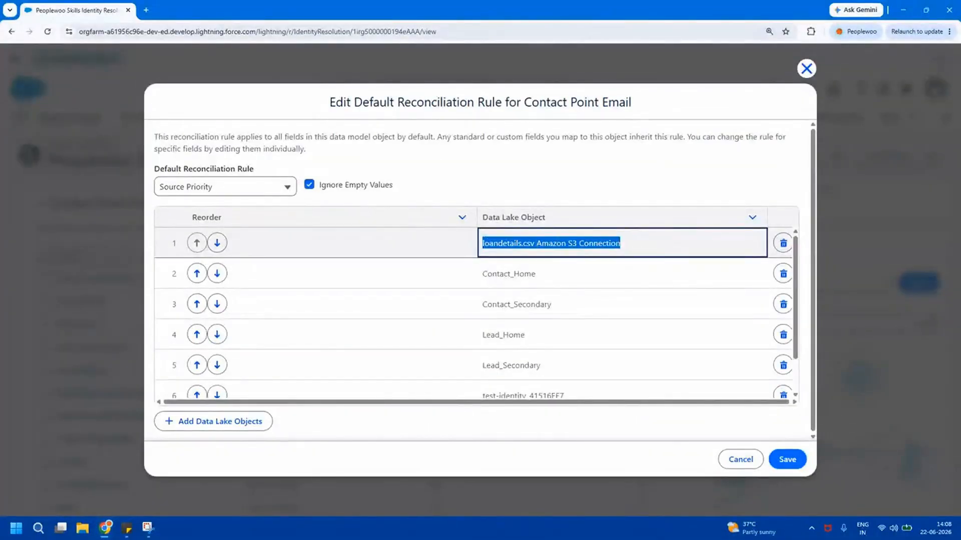
click(738, 459)
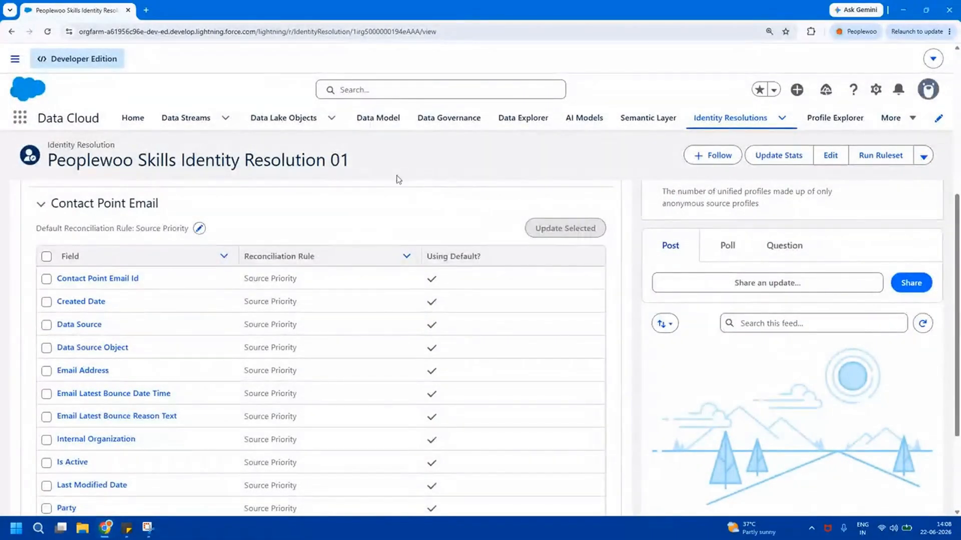
click(388, 123)
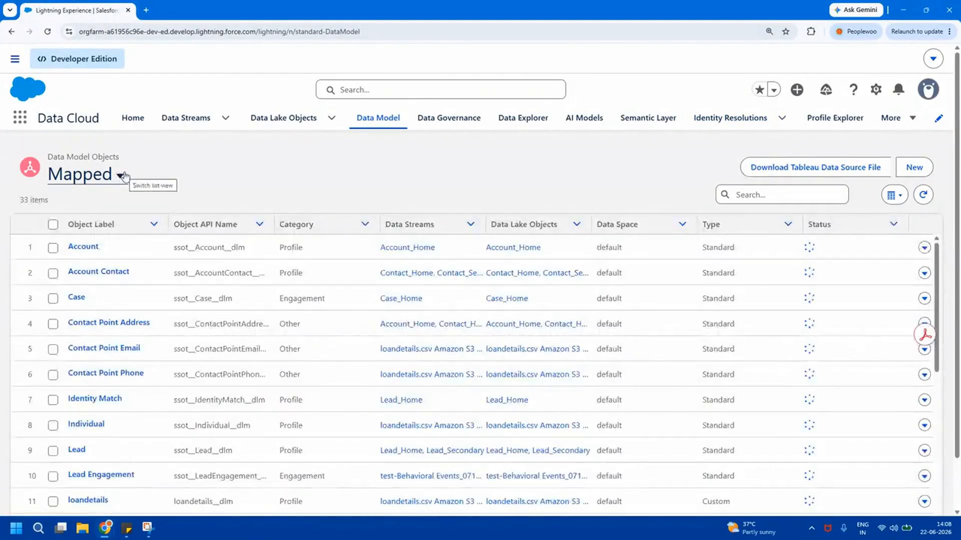
Show all data model objects, filter them by 'unified', and widen the Object Label column
click(122, 175)
click(83, 217)
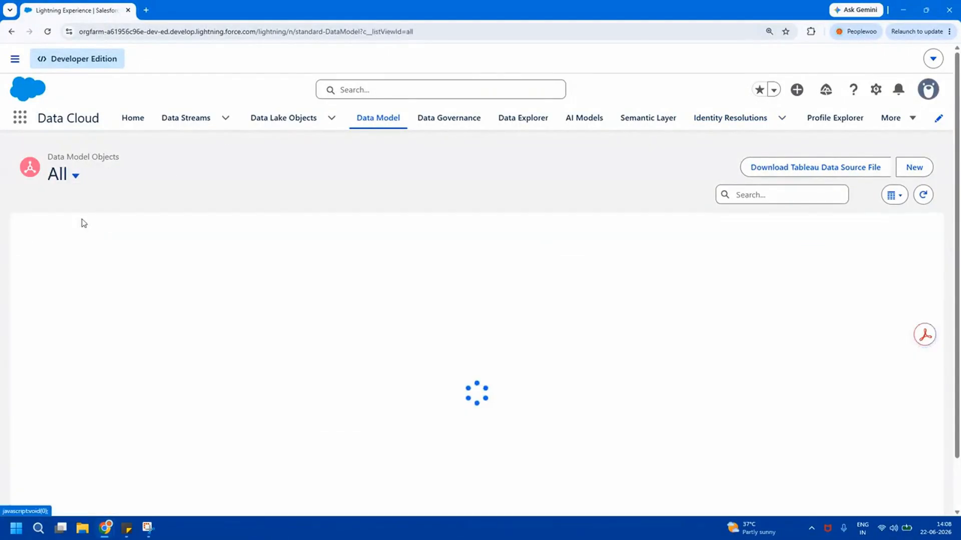
click(786, 200)
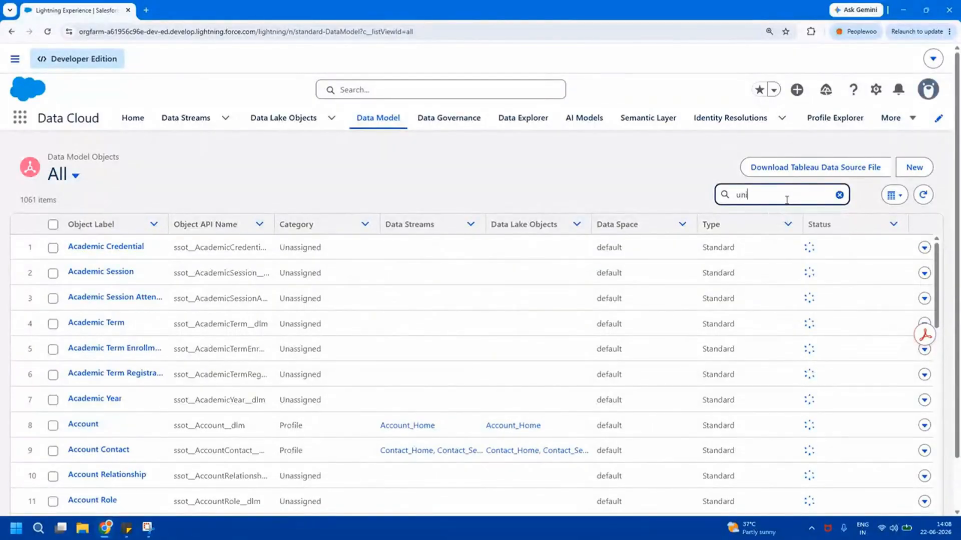
text(ed)
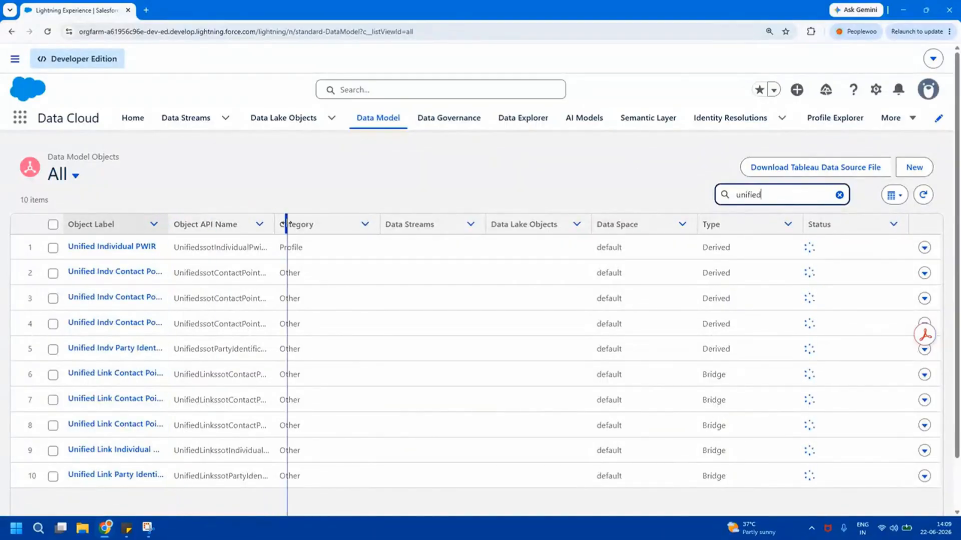
drag(286, 223, 287, 223)
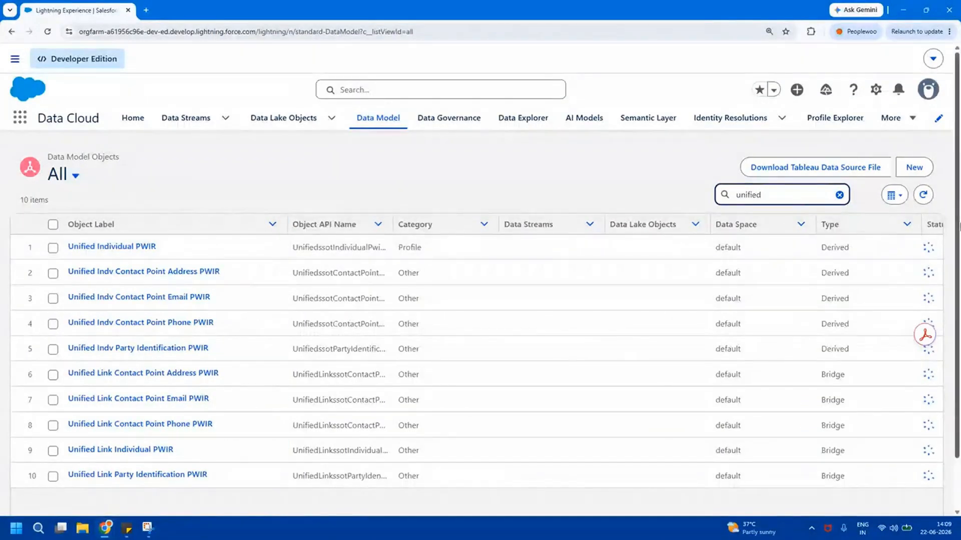
scroll(959, 240, down, 1)
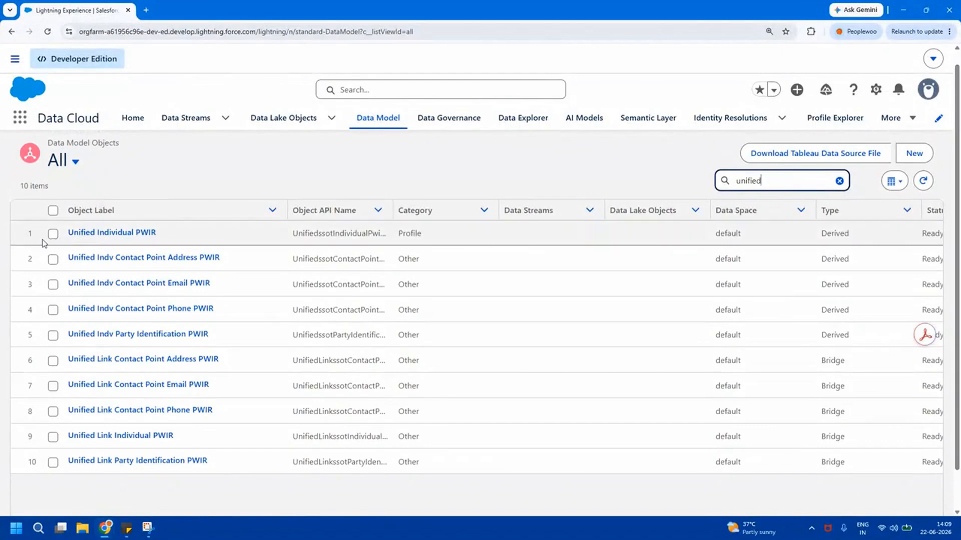
Tick the ten Unified PWIR objects, from Unified Individual PWIR to Unified Link Party Identification PWIR
click(53, 230)
click(52, 259)
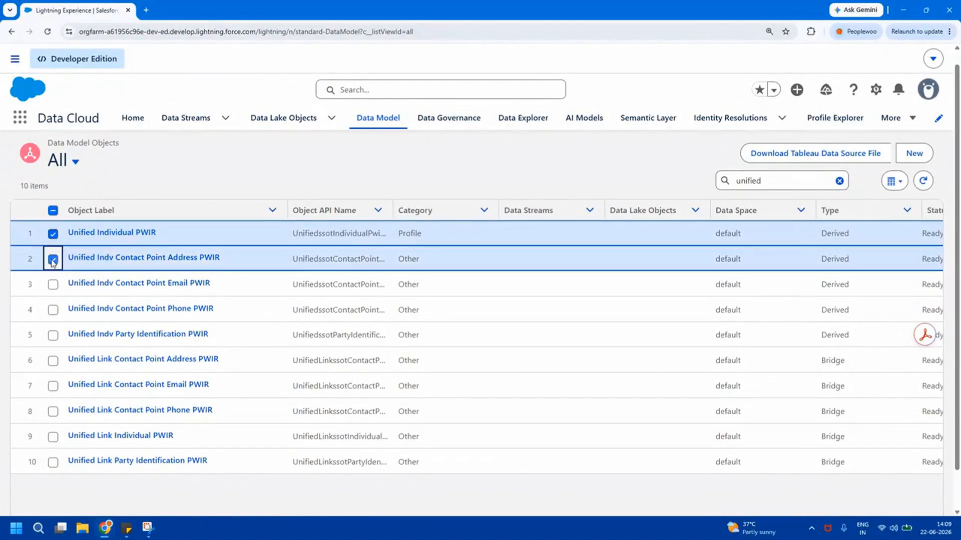
click(53, 285)
click(53, 312)
click(53, 336)
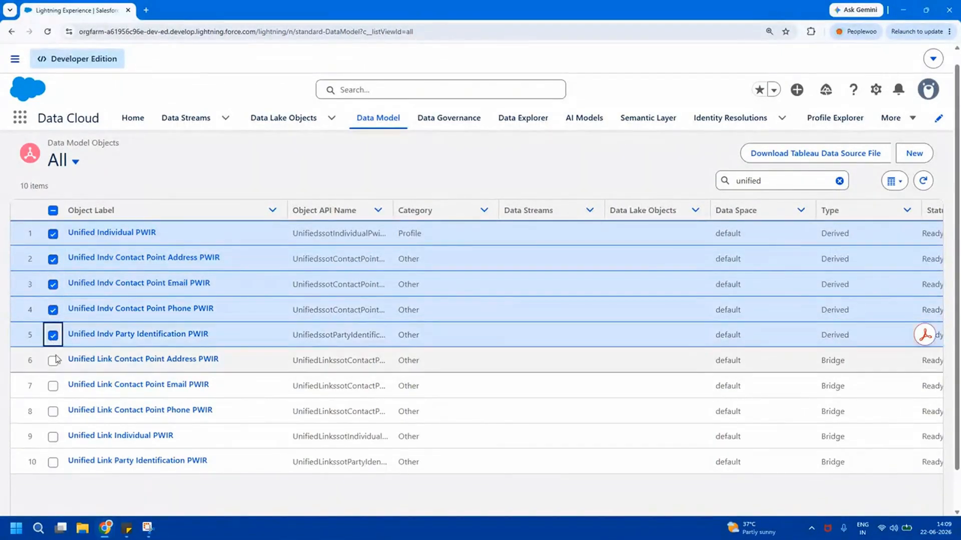
click(53, 360)
click(53, 386)
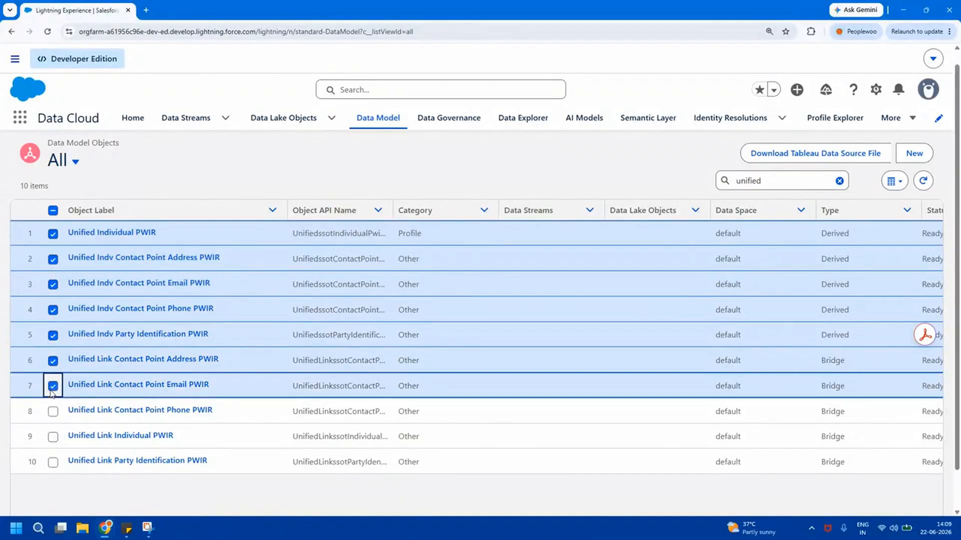
click(53, 412)
click(53, 438)
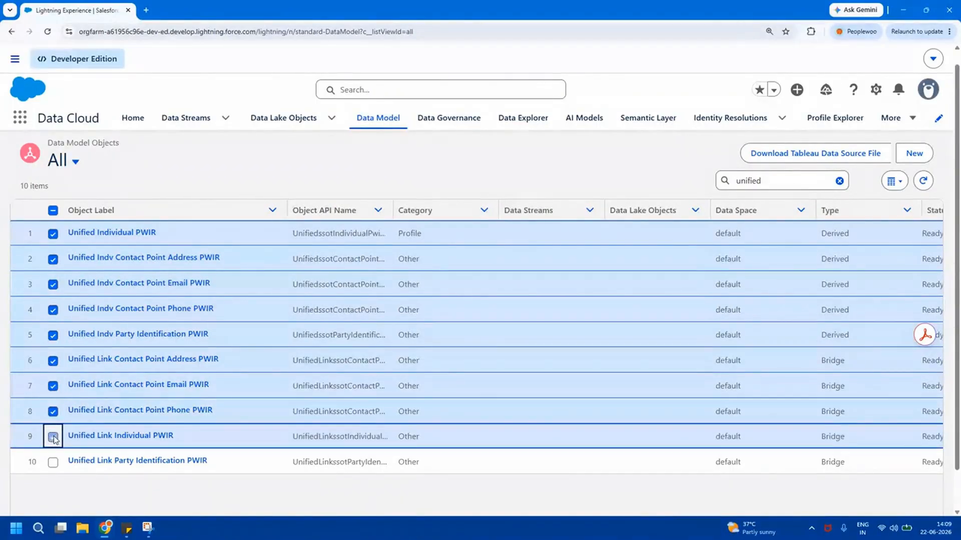
click(52, 463)
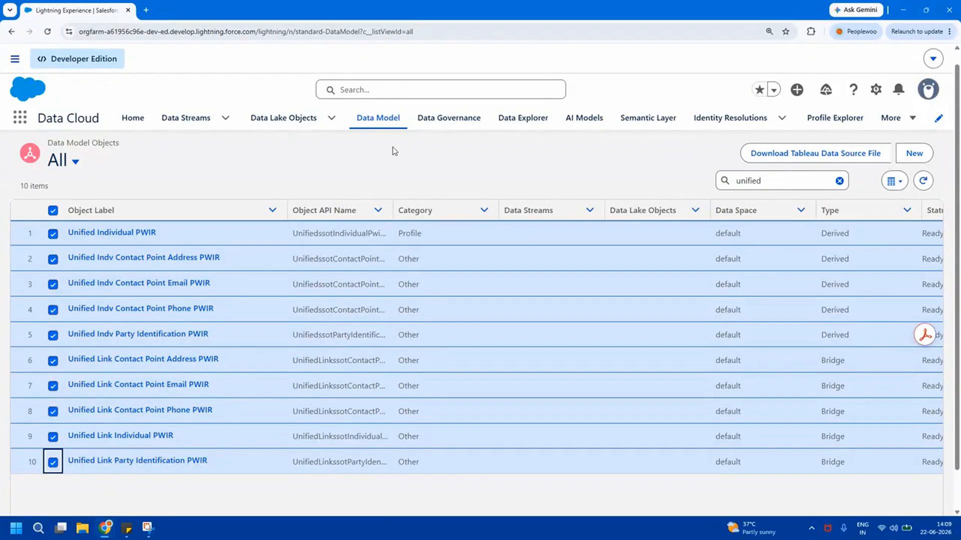
In Data Explorer, set the type to Data Model Object and load the Individual object
click(531, 125)
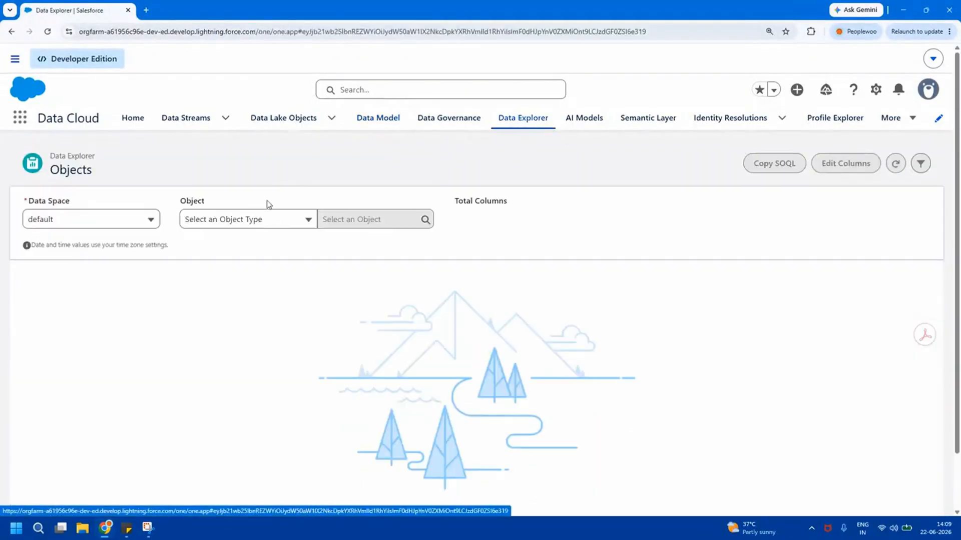
click(269, 219)
click(245, 264)
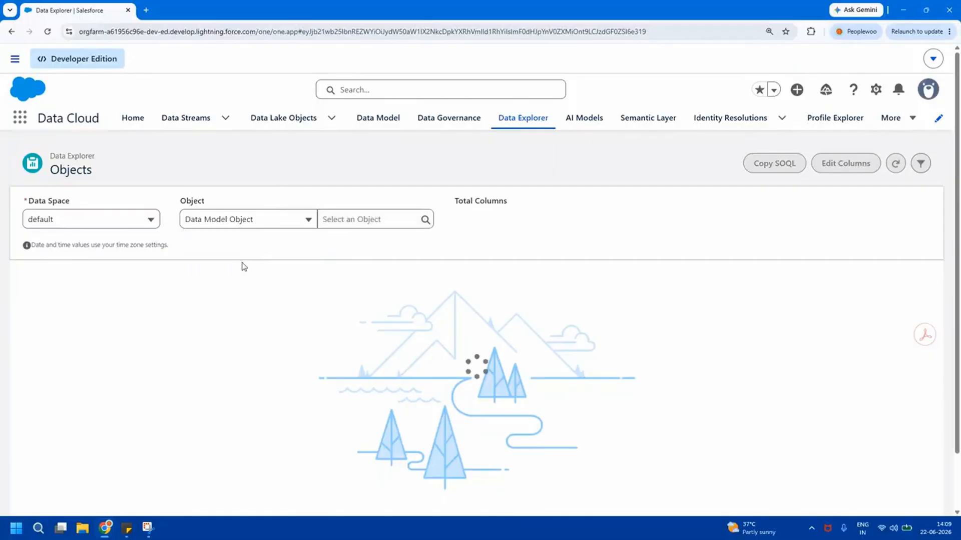
click(358, 213)
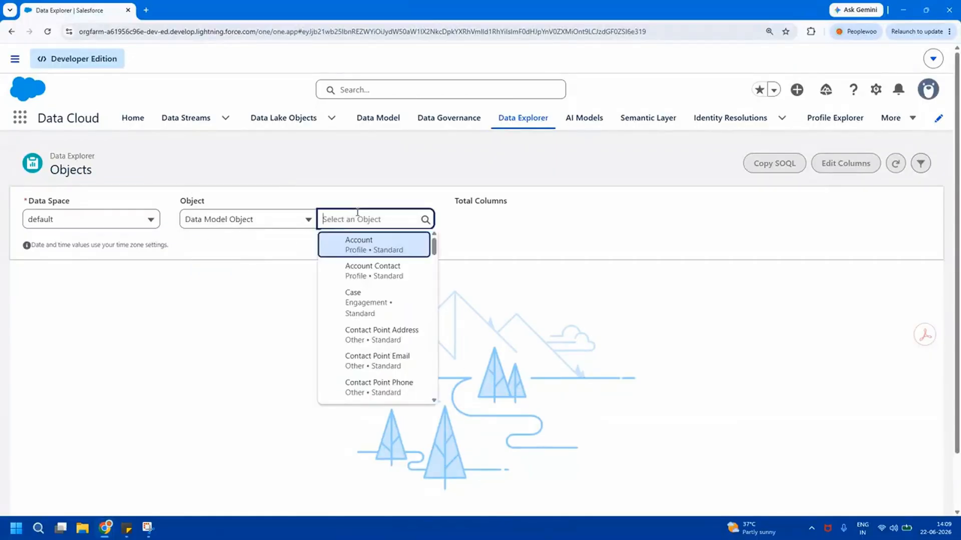
text(indi)
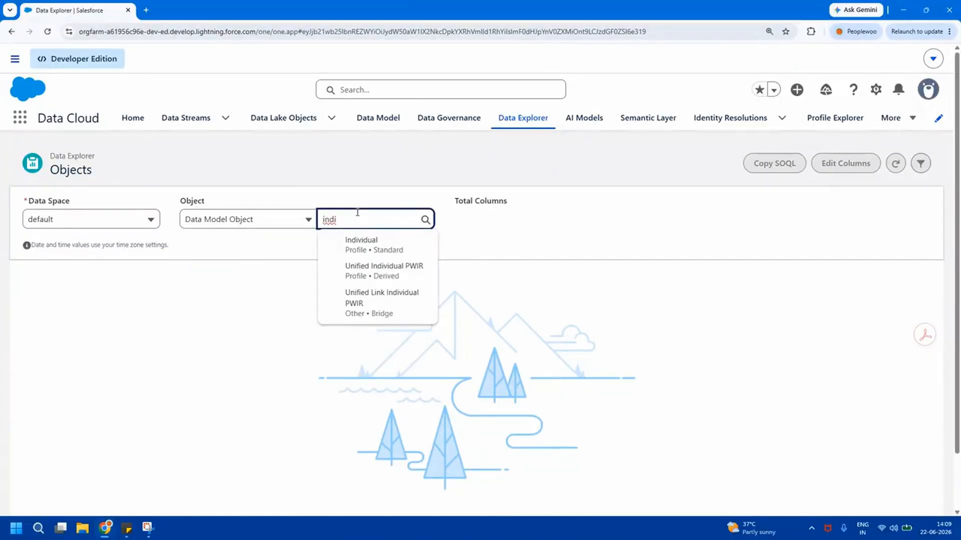
click(371, 253)
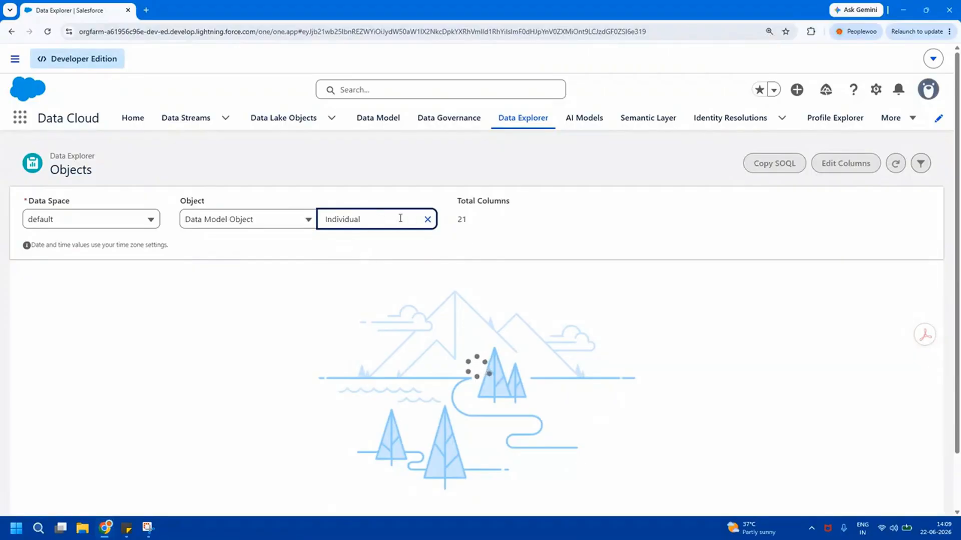
Swap the object to Unified Individual PWIR and review its records
click(428, 219)
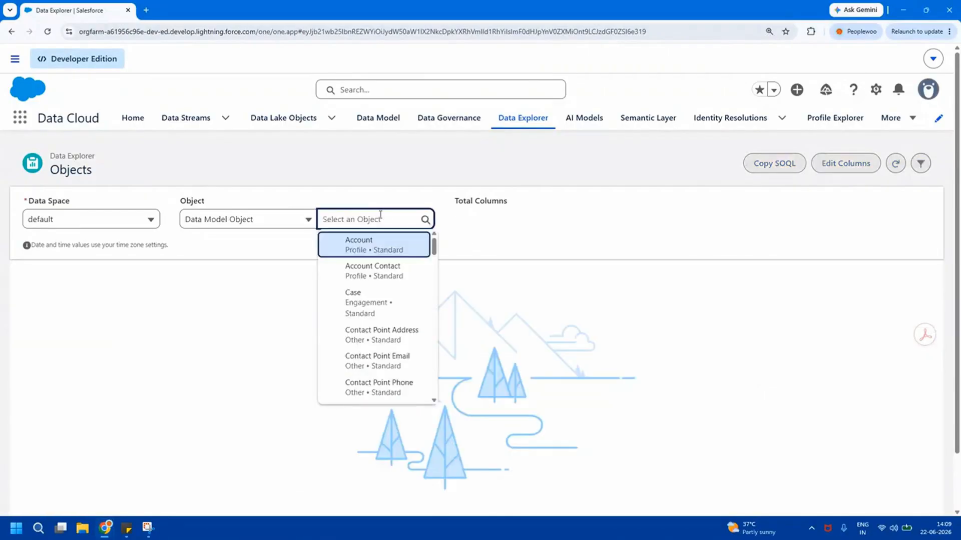
text(unified)
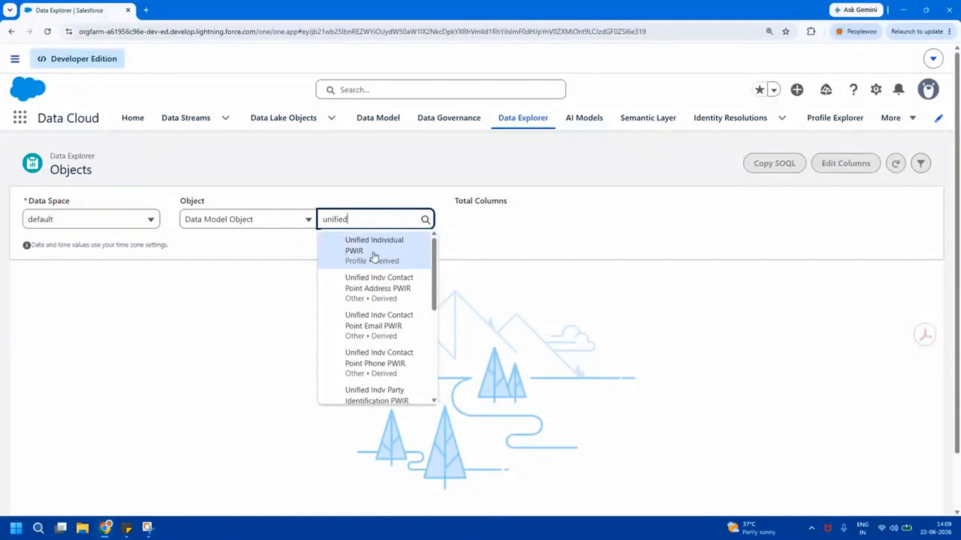
click(375, 255)
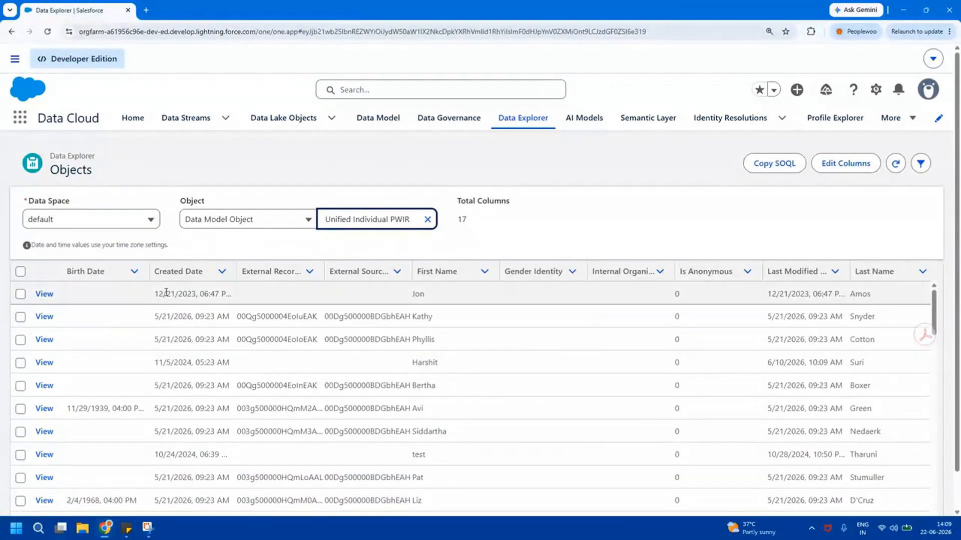
drag(166, 293, 873, 500)
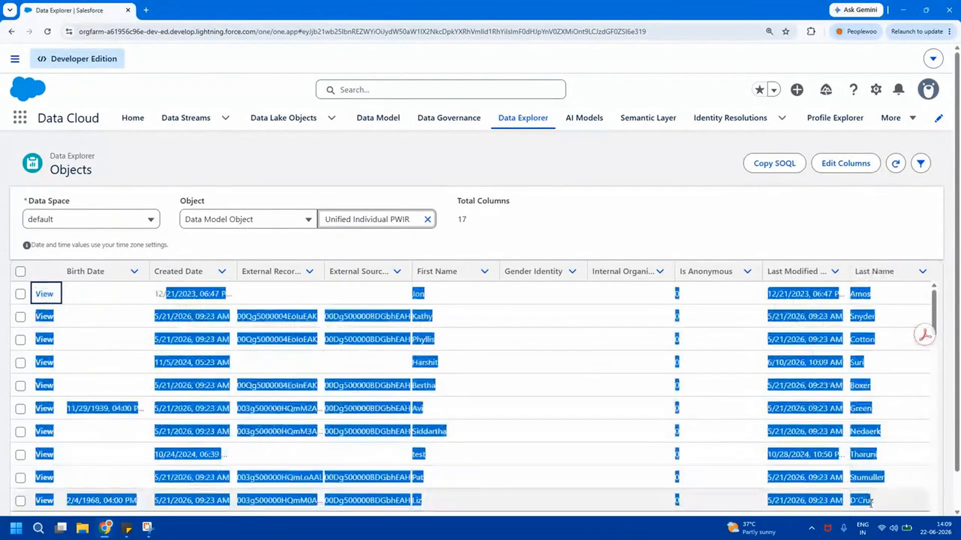
click(640, 233)
Load the Contact Point Email records in Data Explorer
click(428, 220)
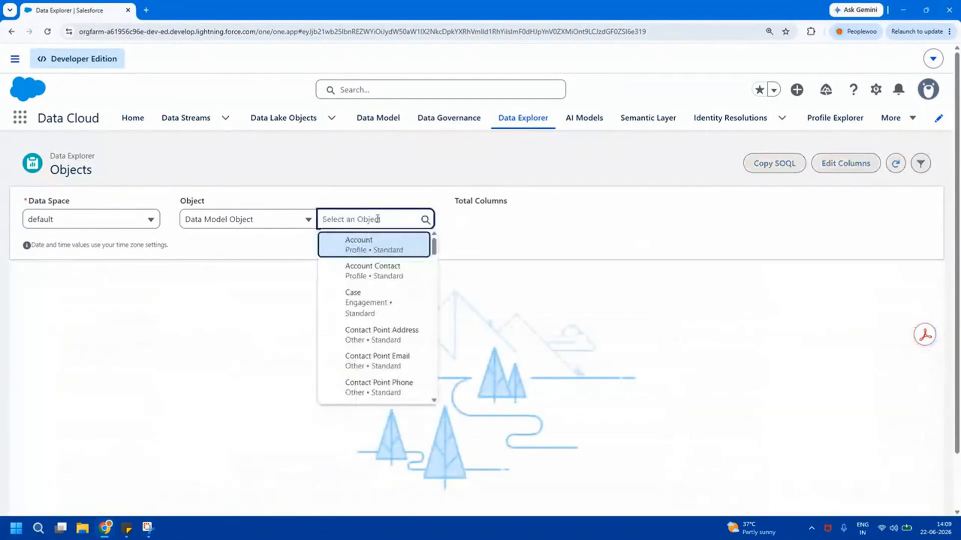
text(contact p)
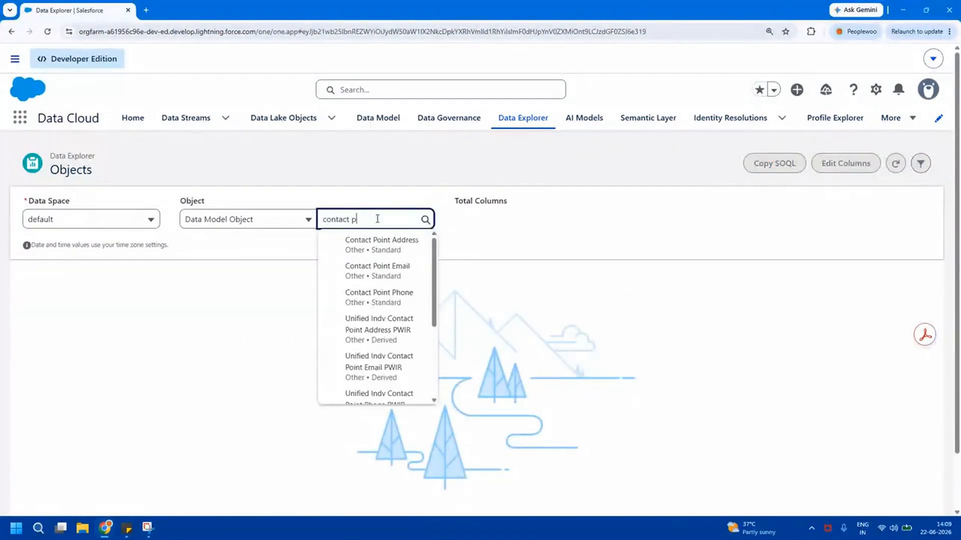
text(oint e)
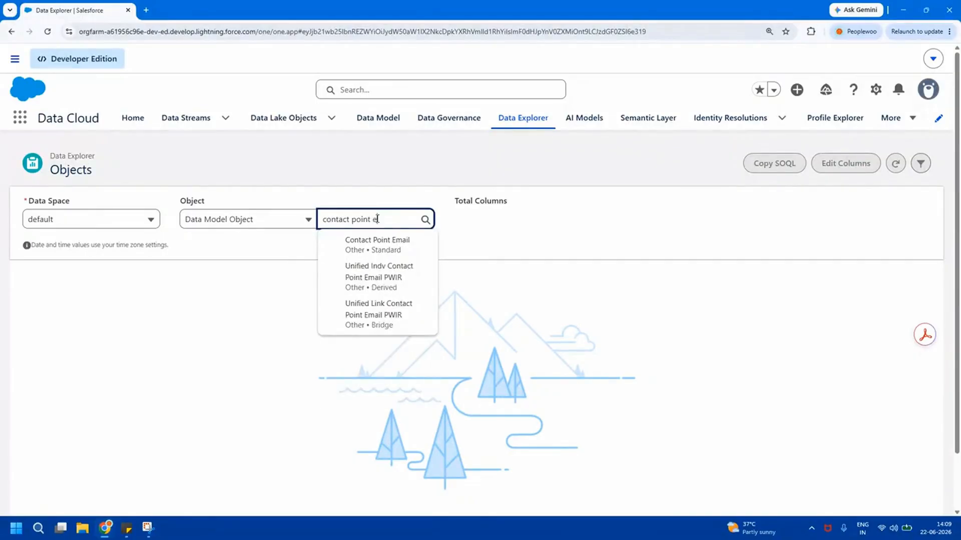
click(389, 250)
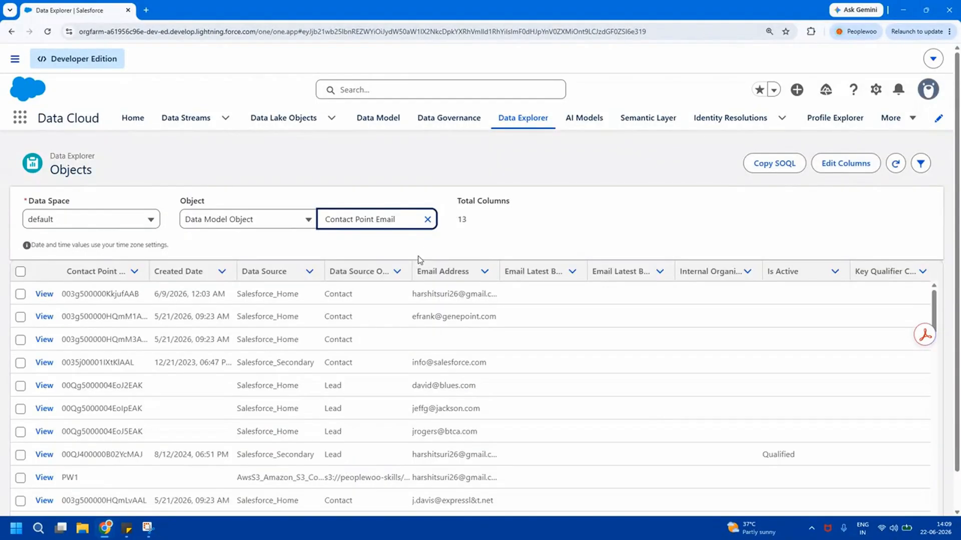
Switch the object to Unified Indv Contact Point Email PWIR and review its email rows
click(426, 220)
text(unified)
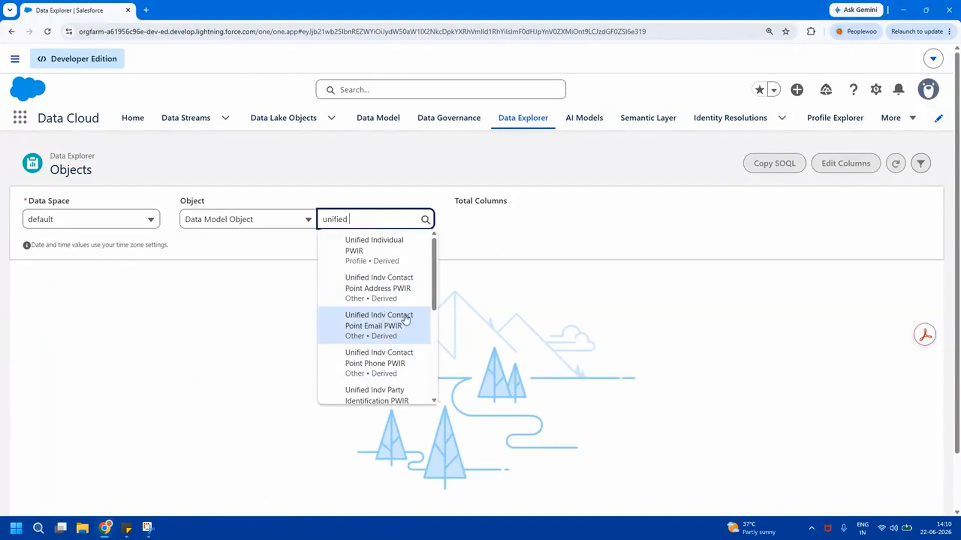
click(364, 328)
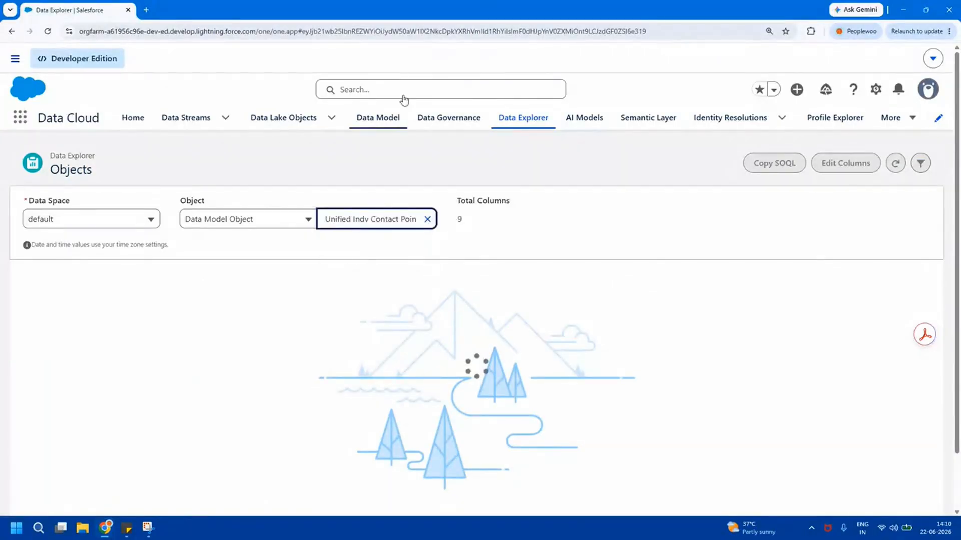
drag(197, 295, 753, 444)
click(753, 439)
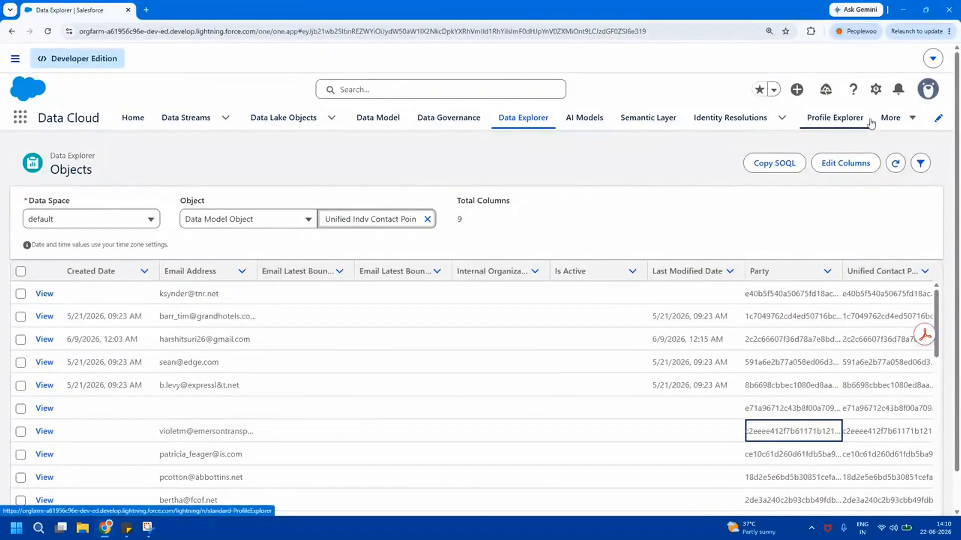
click(845, 120)
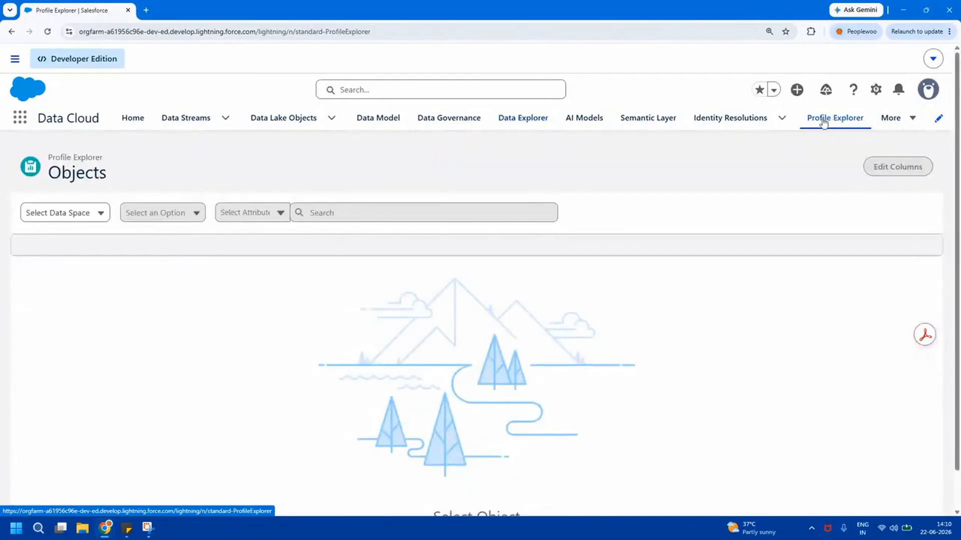
In Profile Explorer, choose the default data space and the Unified Individual PWIR object
click(82, 213)
click(75, 238)
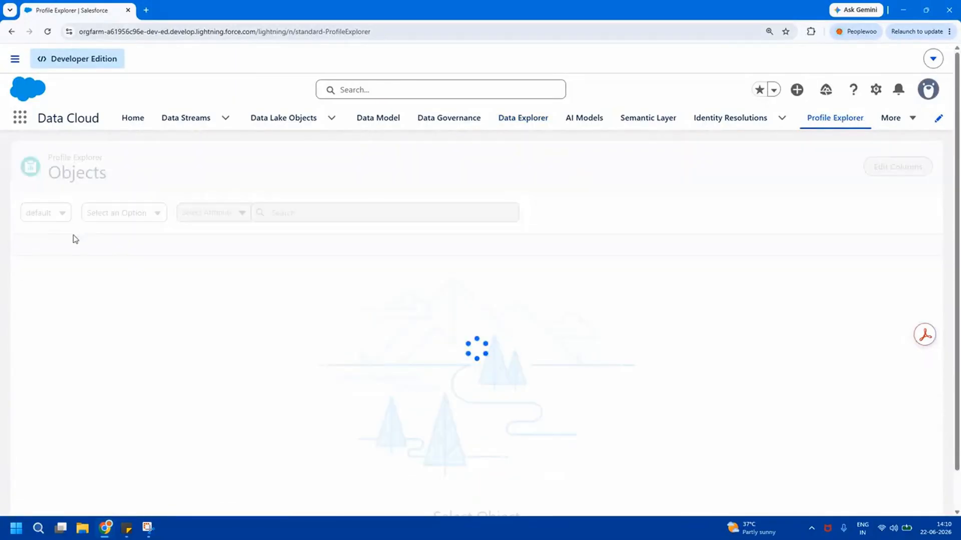
click(135, 212)
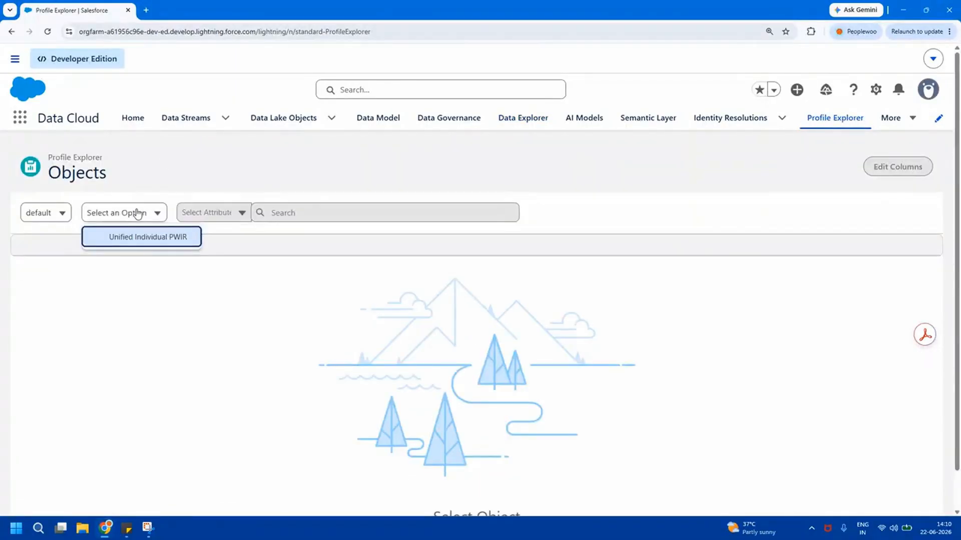
click(141, 244)
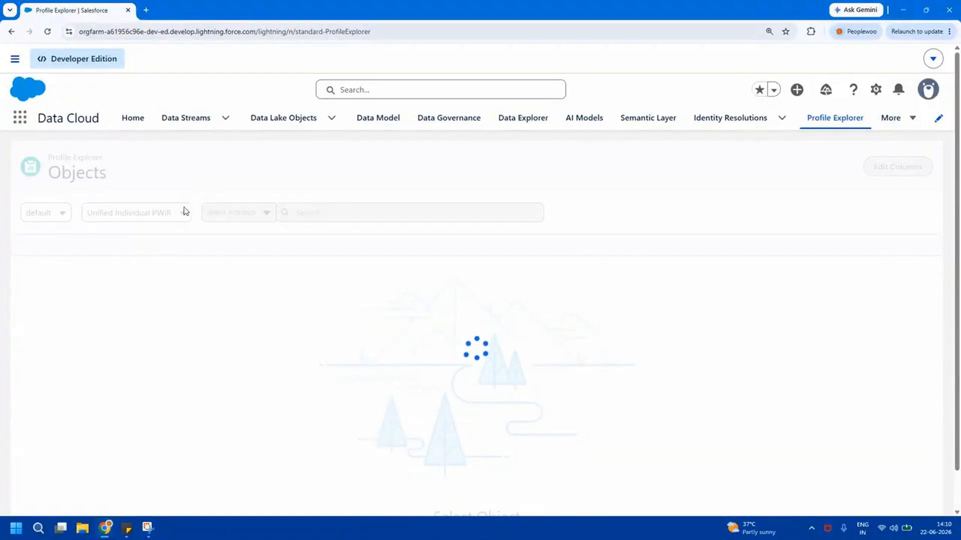
Set the search attribute to Email Address
click(232, 212)
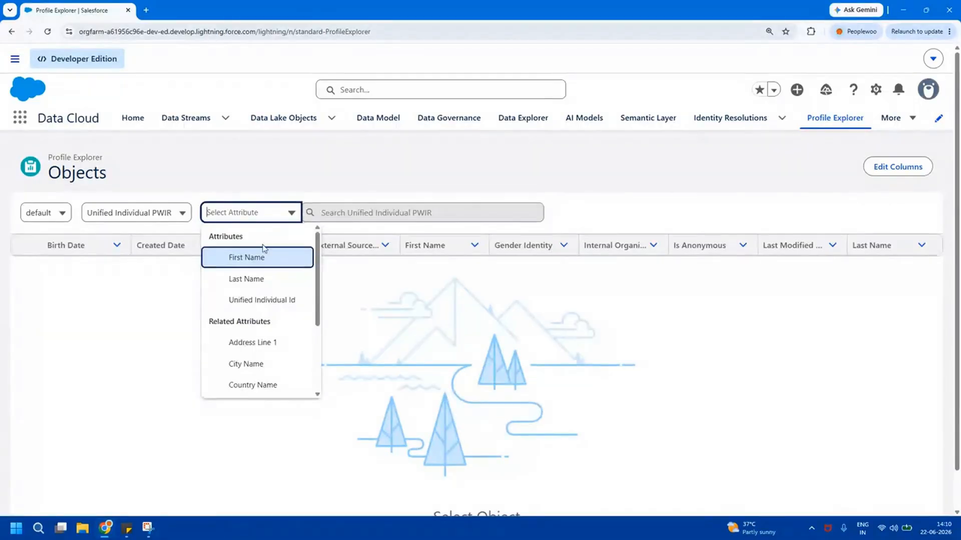
drag(318, 275, 317, 346)
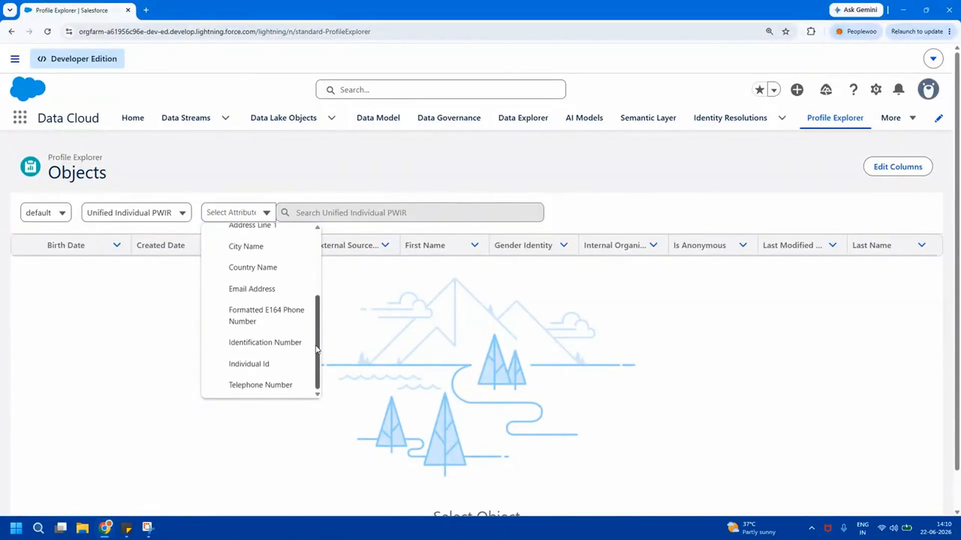
drag(318, 339, 317, 277)
click(293, 235)
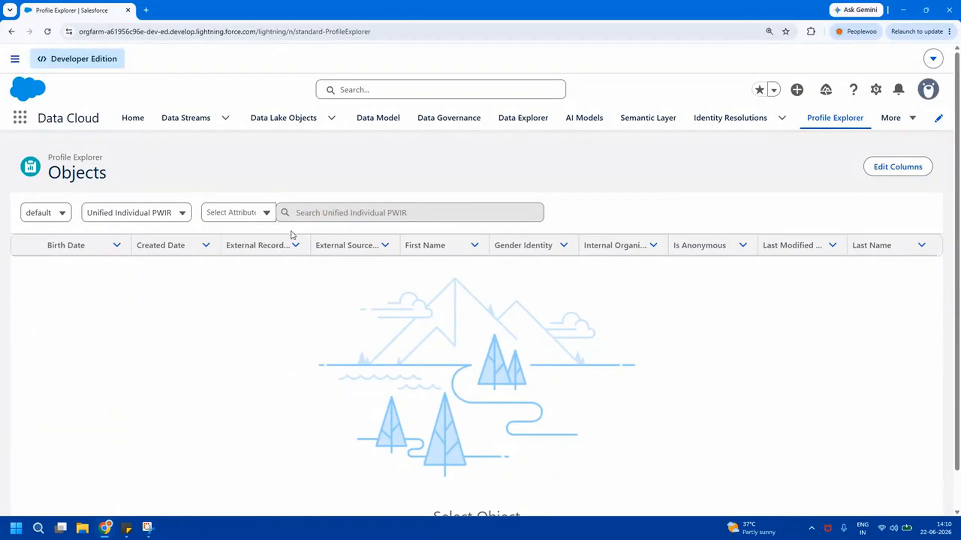
click(264, 215)
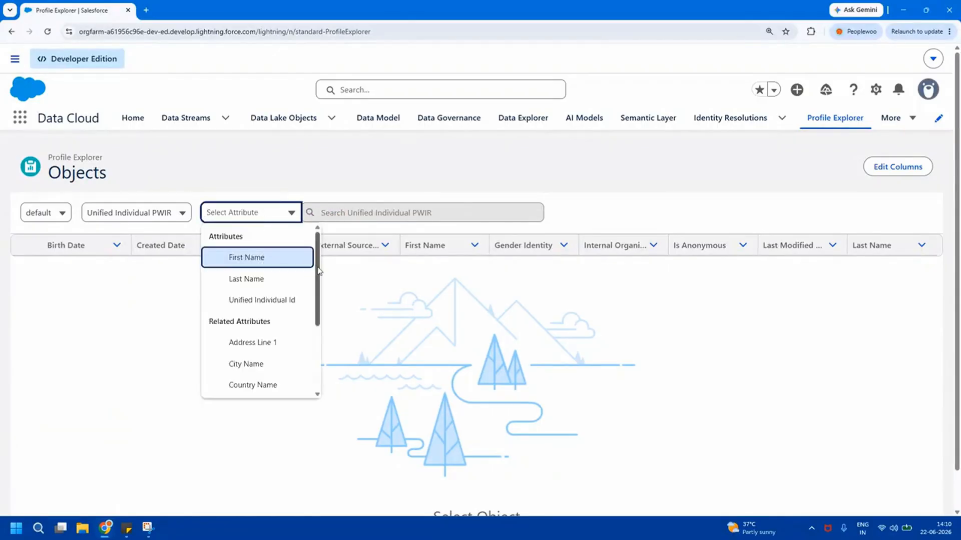
drag(318, 271, 320, 308)
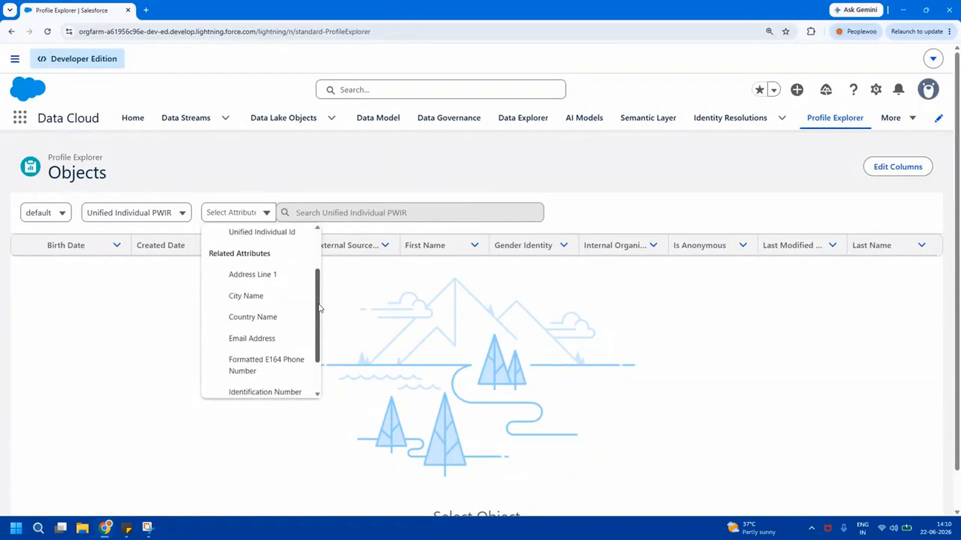
click(285, 337)
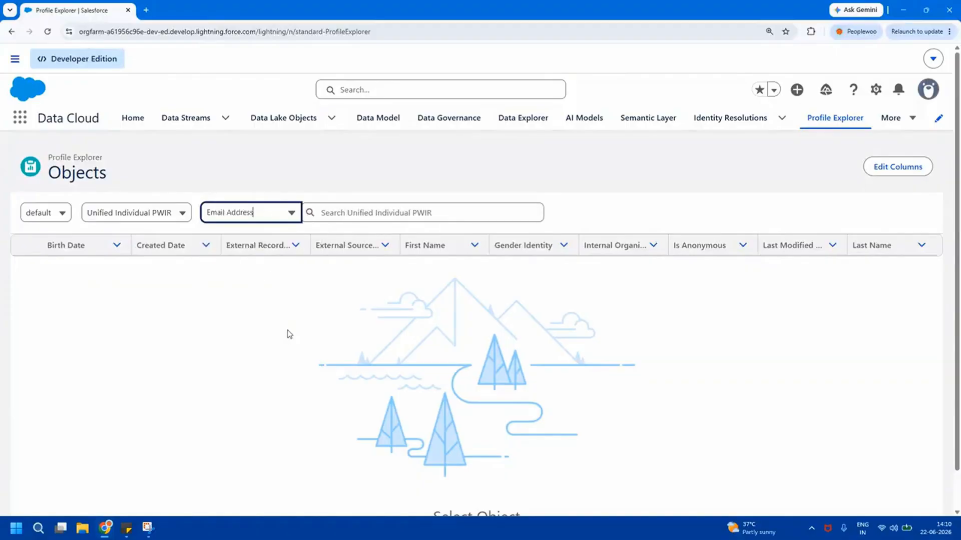
Search for the customer's email address and check the single matching profile
click(354, 210)
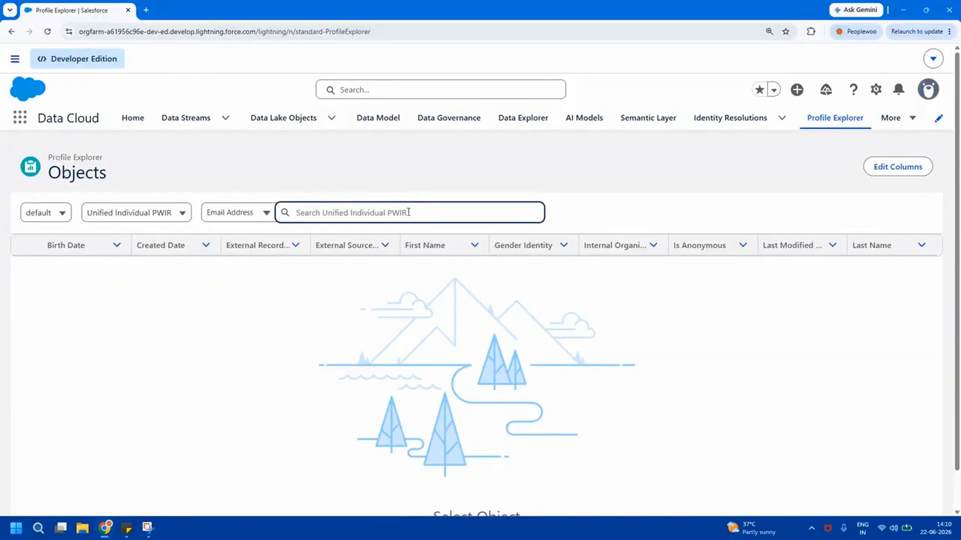
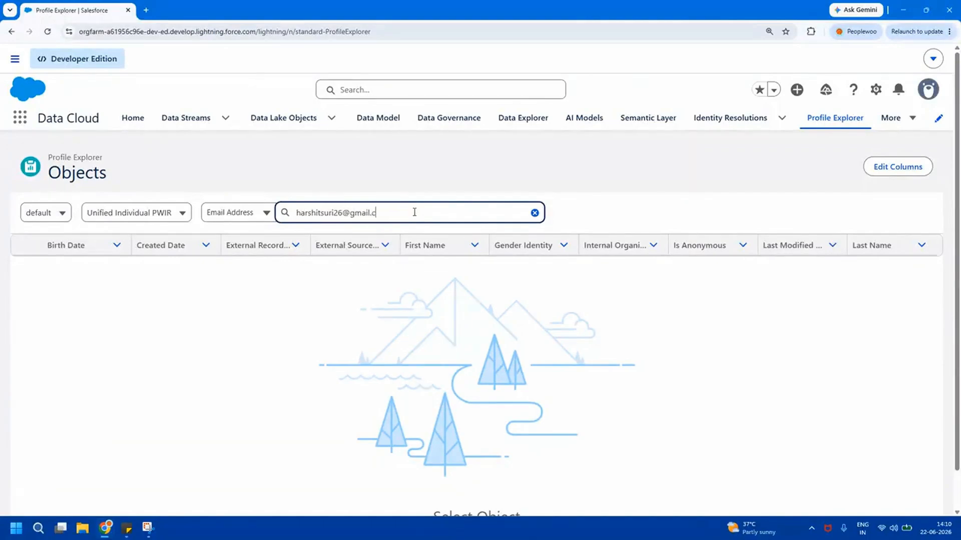
key(Return)
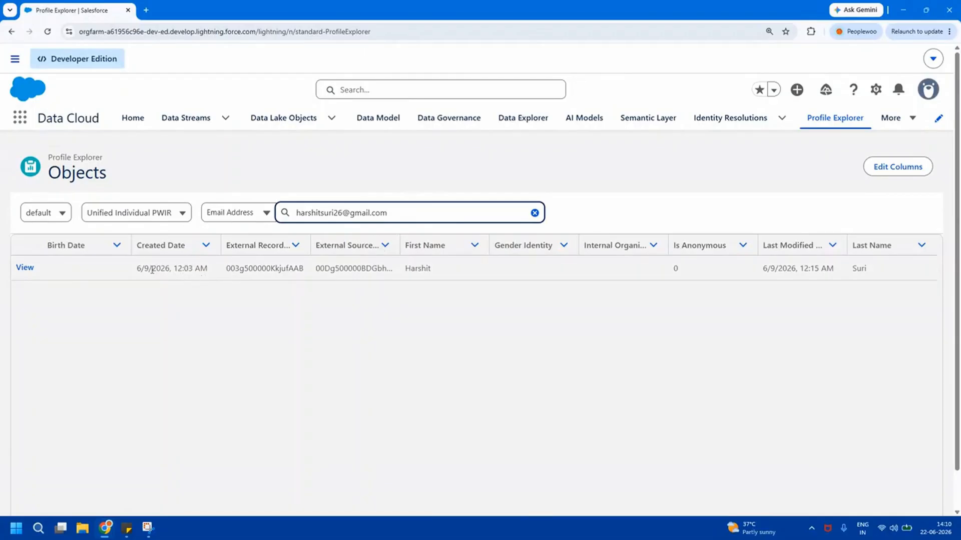
triple_click(152, 270)
Remove Birth Date from the result columns, leaving only Unified Individual Id and Person Name
click(890, 174)
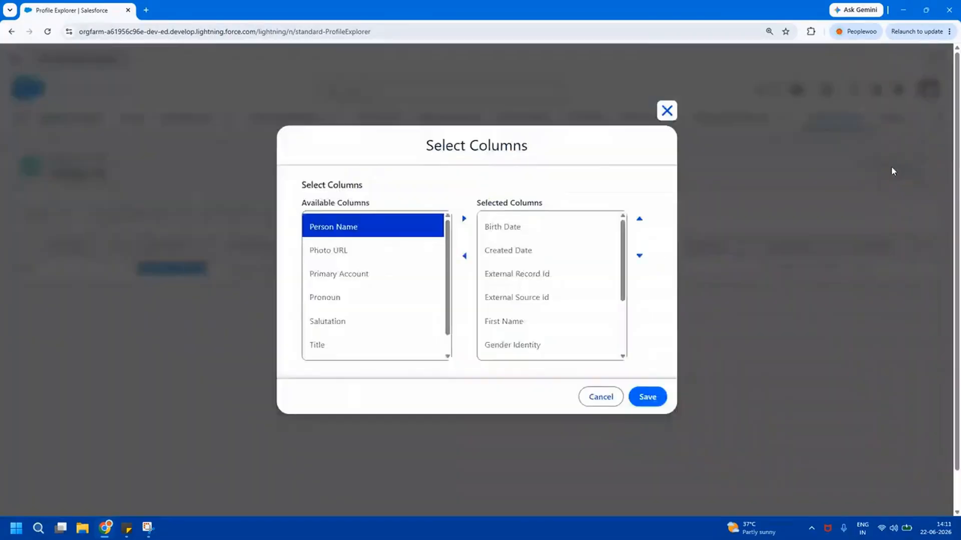
click(523, 229)
click(464, 256)
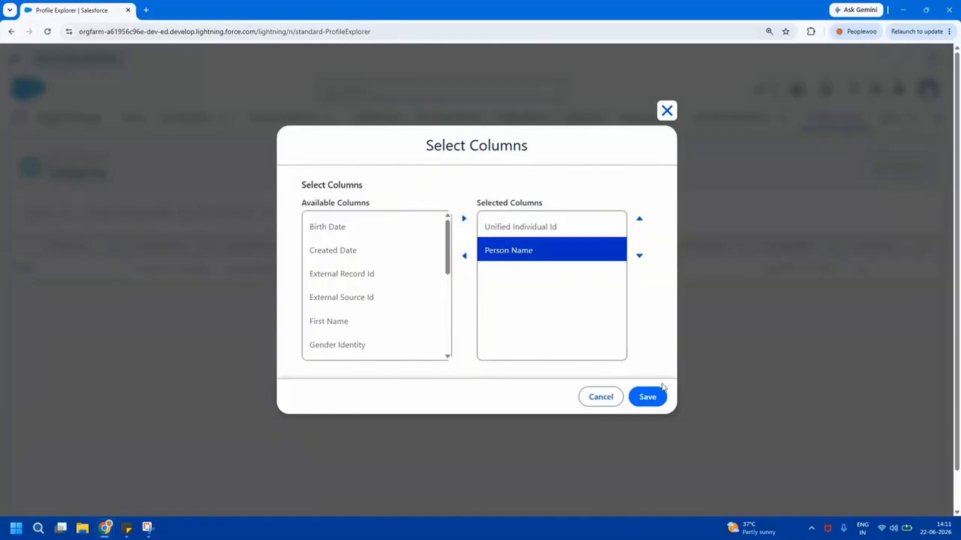
click(661, 389)
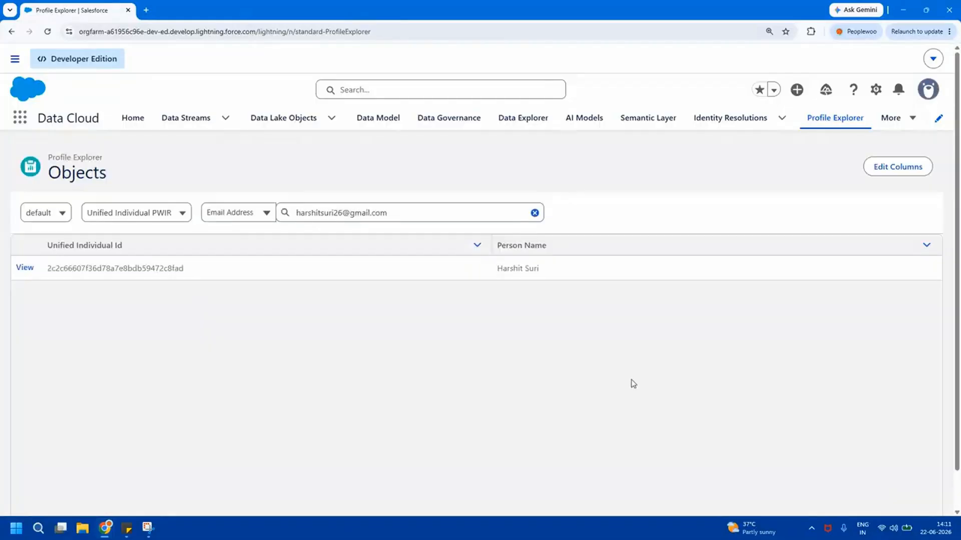
drag(64, 268, 634, 279)
click(628, 301)
double_click(90, 273)
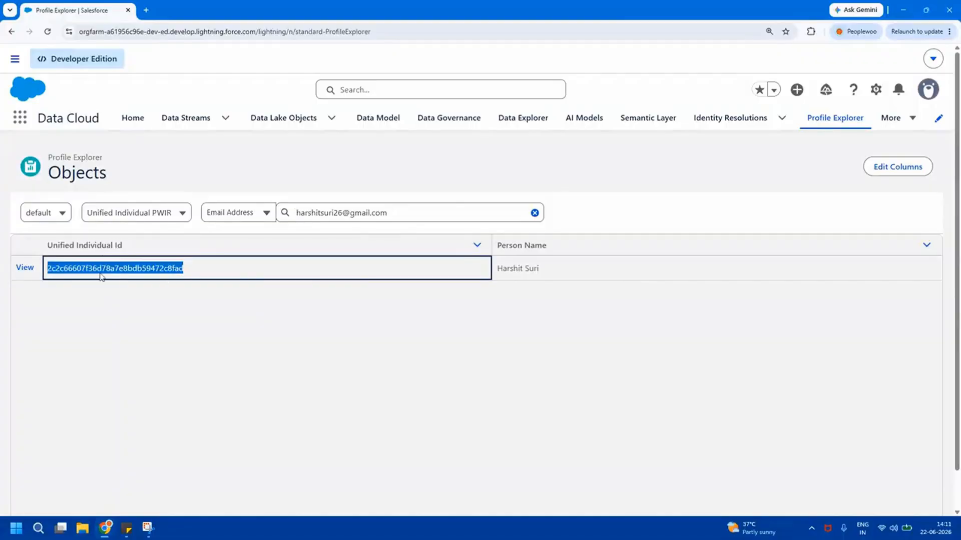